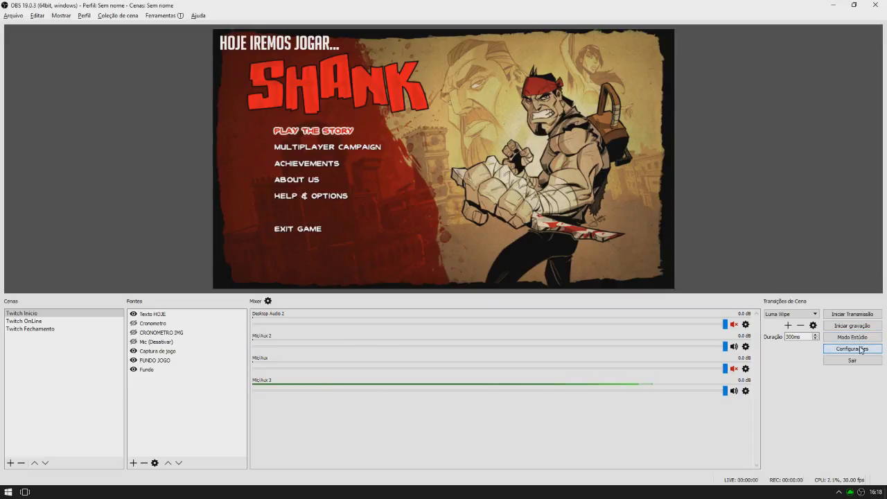
Open the program settings, look over the General and Stream options, and bring up the Output options
click(861, 348)
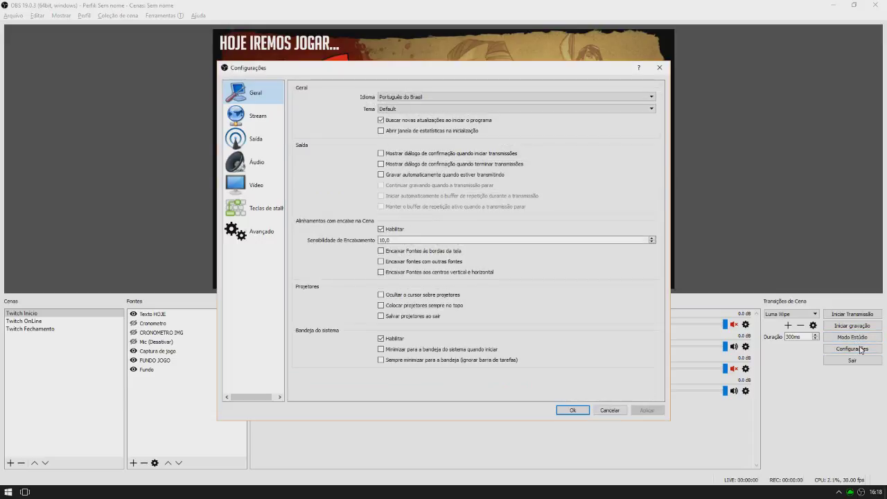
drag(399, 74, 228, 74)
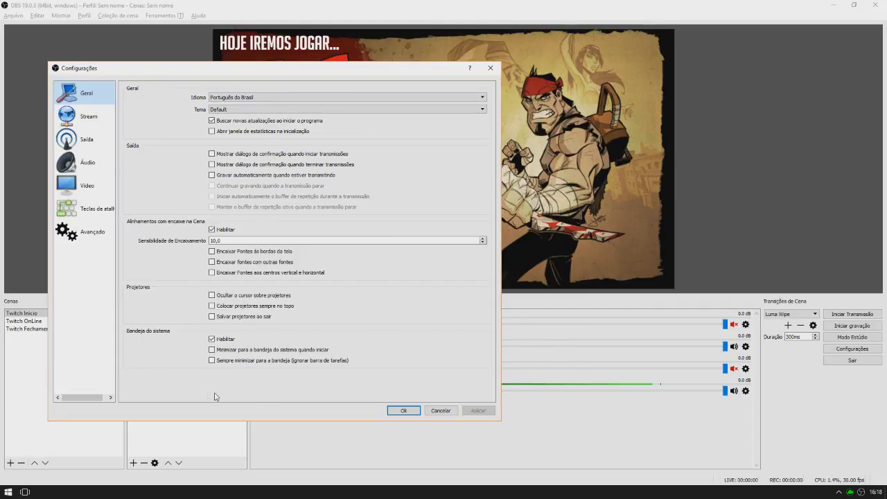
click(97, 123)
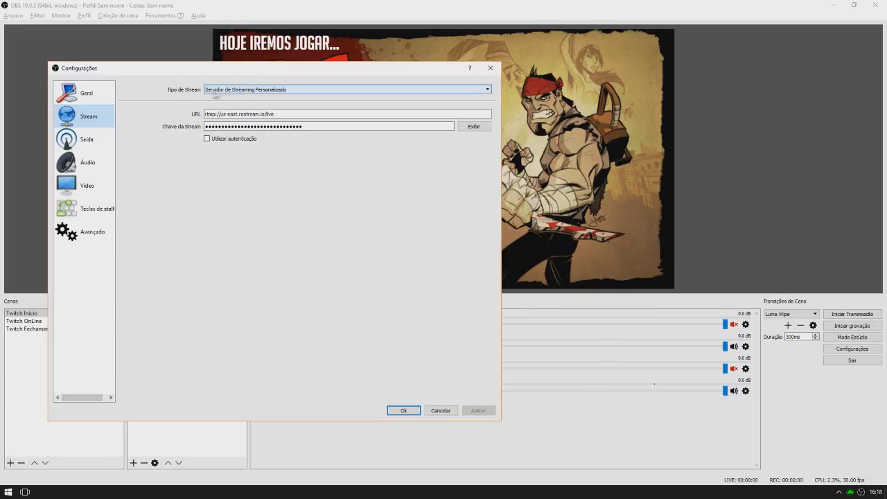
click(88, 144)
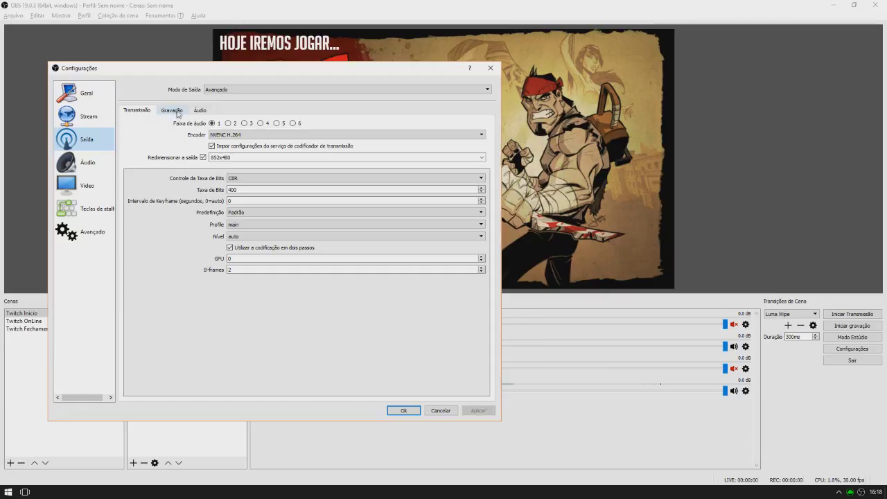
Switch the output mode to Simples to view its options, and set it back to Avançado
click(217, 90)
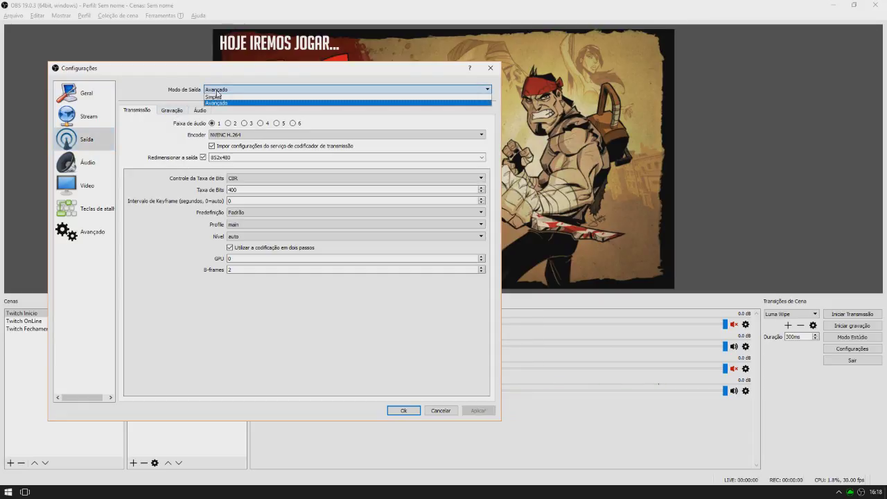
click(223, 91)
click(224, 91)
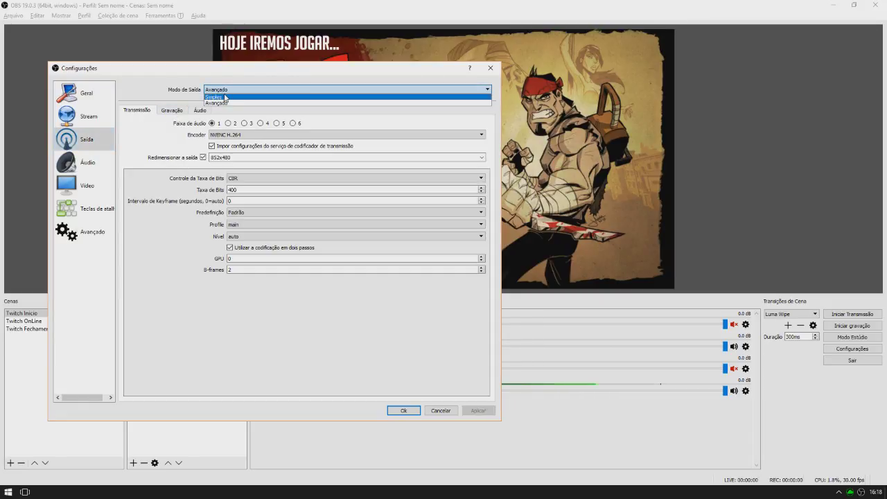
click(225, 97)
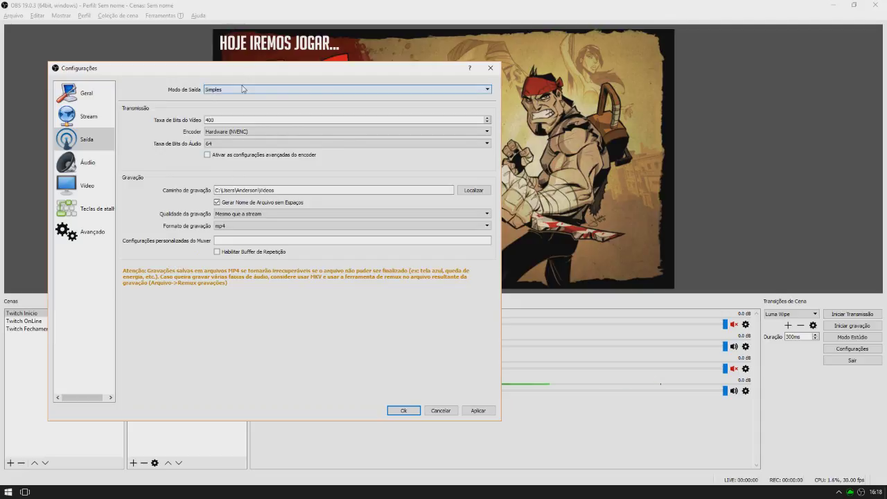
click(221, 91)
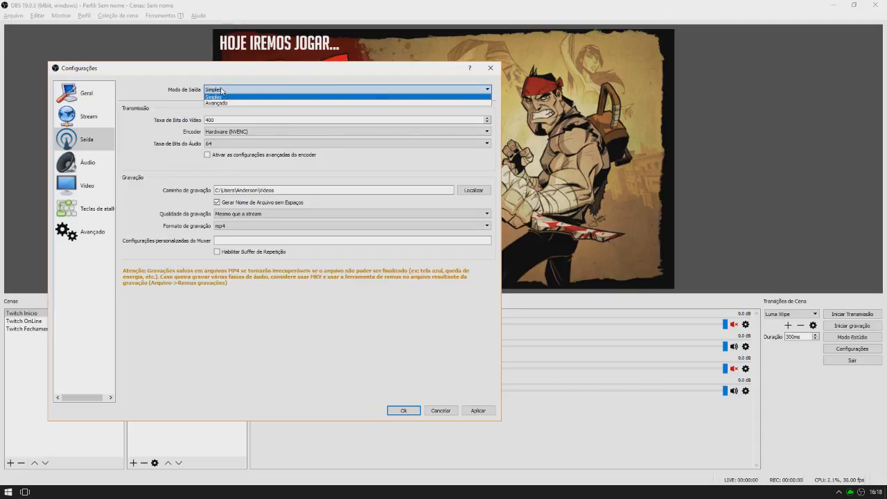
click(224, 103)
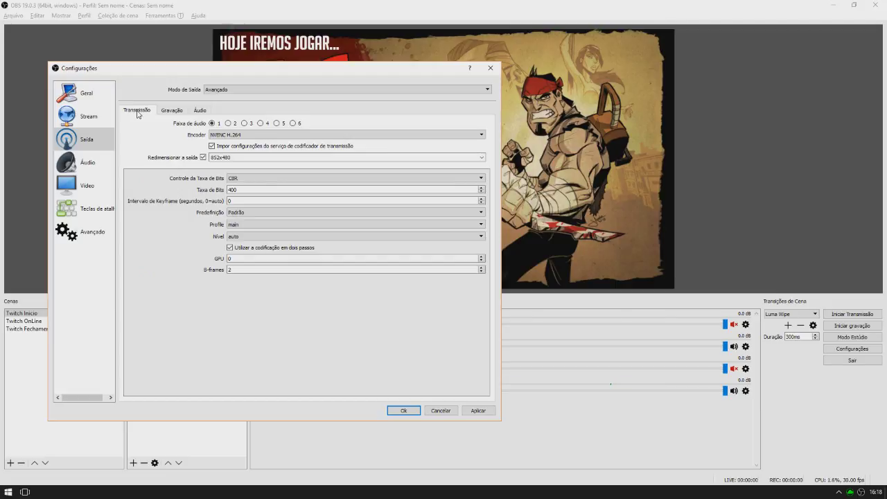
Open the recording output options and check the recording type and the folder where recordings are saved
click(171, 113)
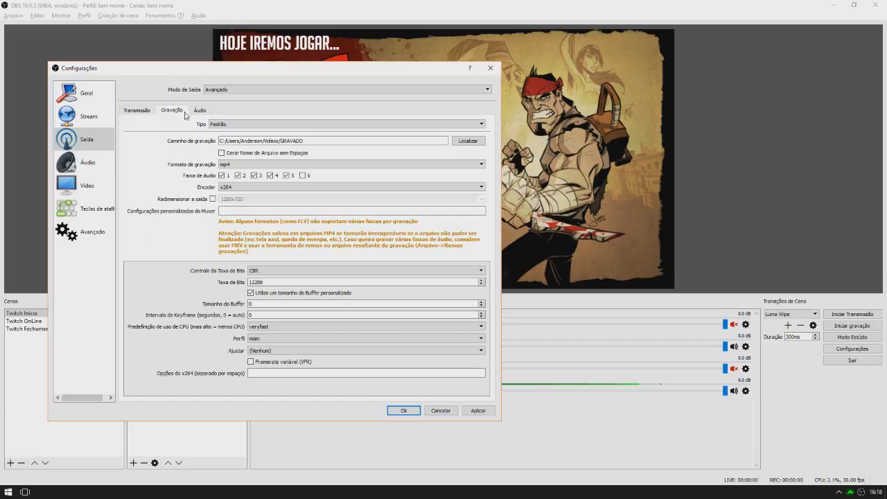
click(229, 128)
click(230, 130)
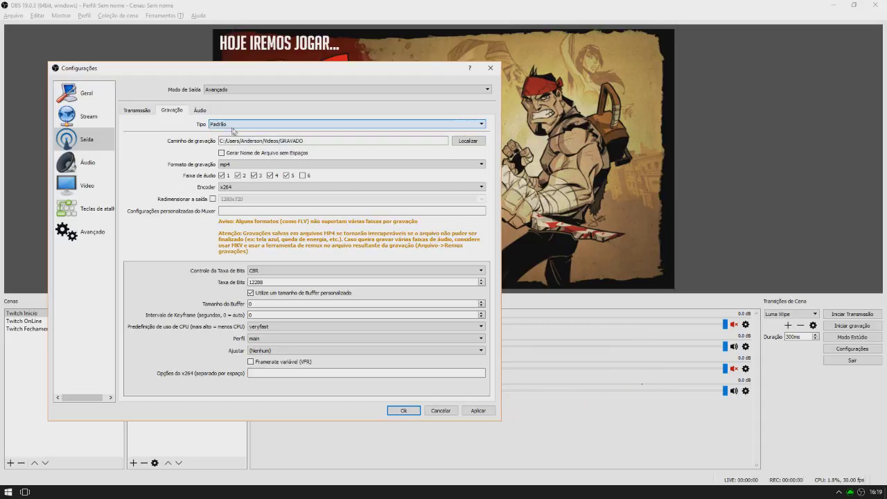
drag(305, 140, 323, 140)
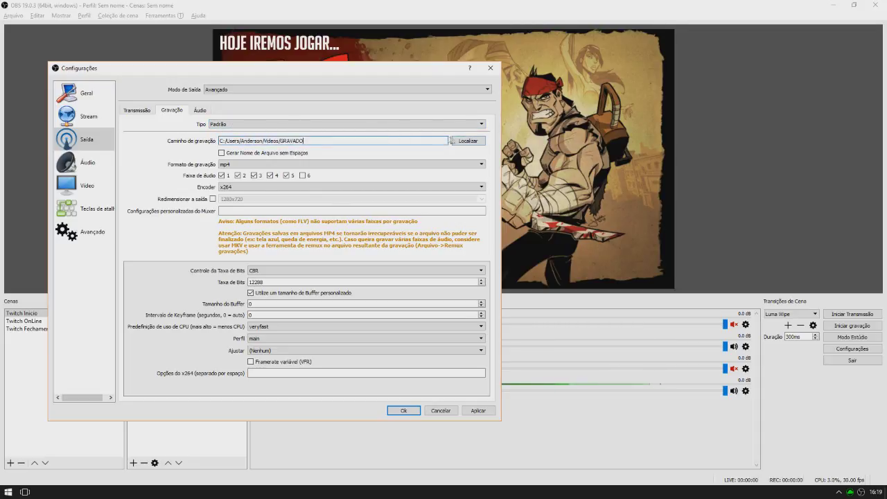
click(467, 140)
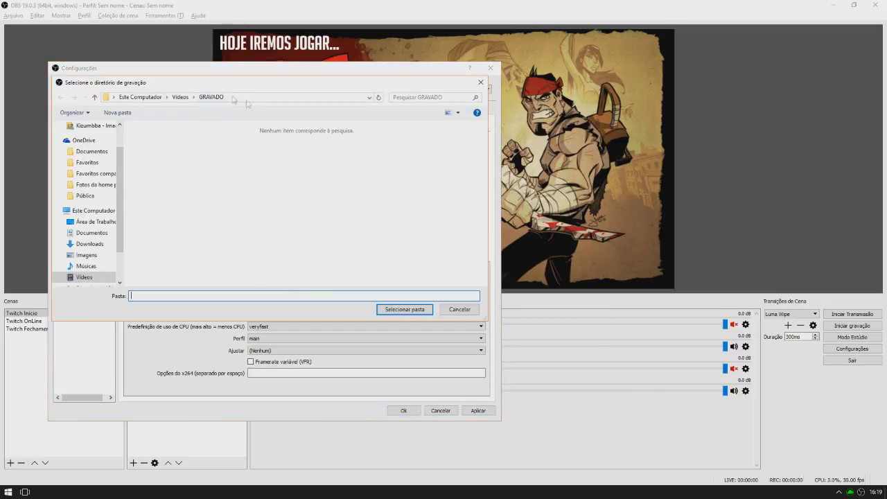
click(456, 314)
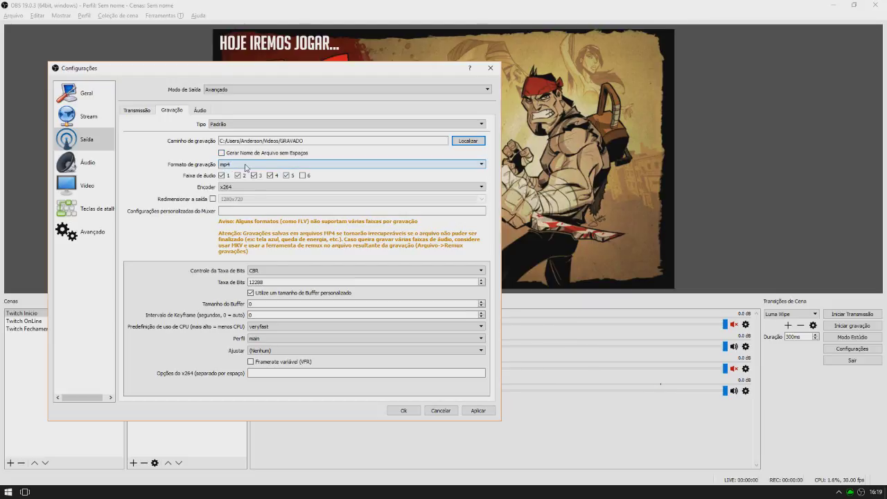
Review the available recording formats and select x264 as the recording encoder
click(245, 167)
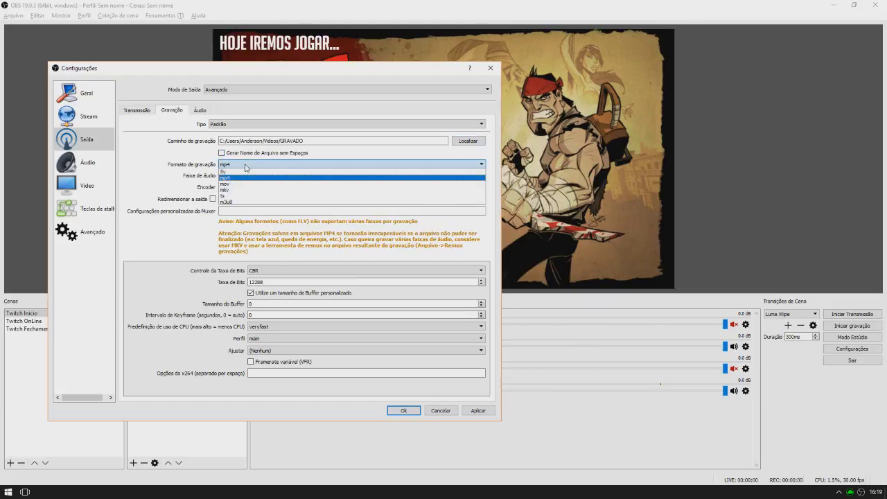
click(246, 167)
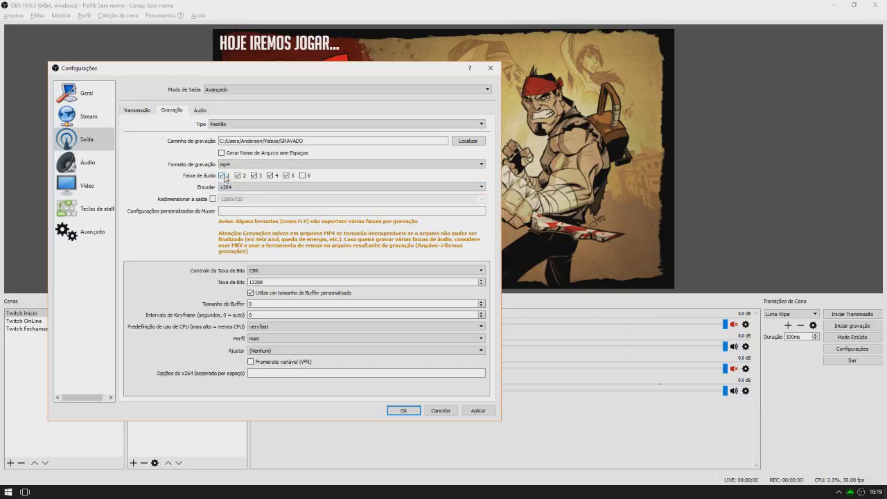
click(236, 187)
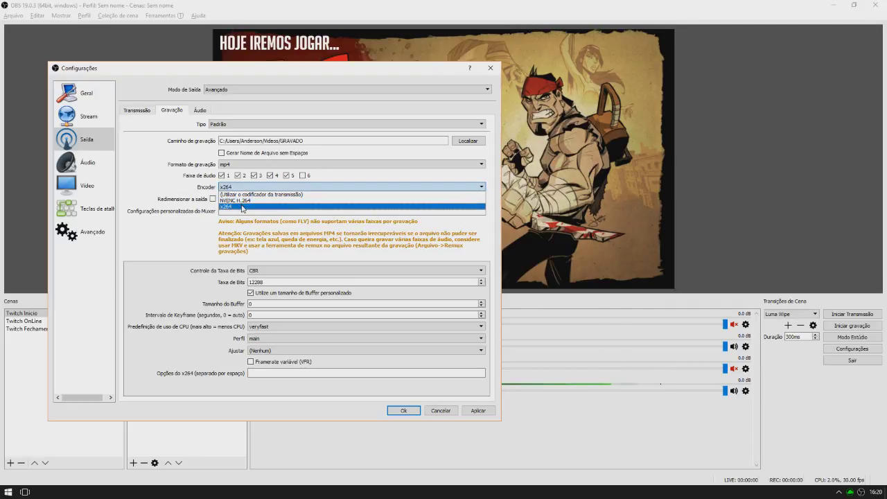
click(242, 207)
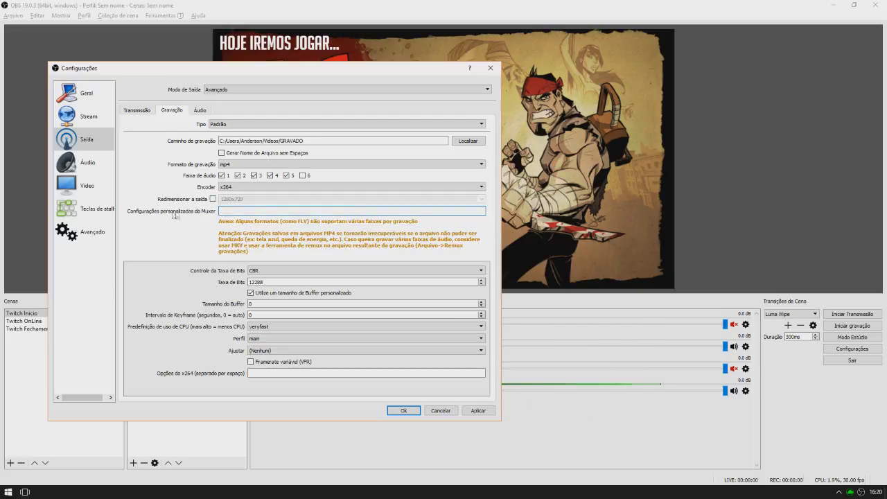
Check the recording's custom muxer settings, rate control mode and bitrate
click(234, 210)
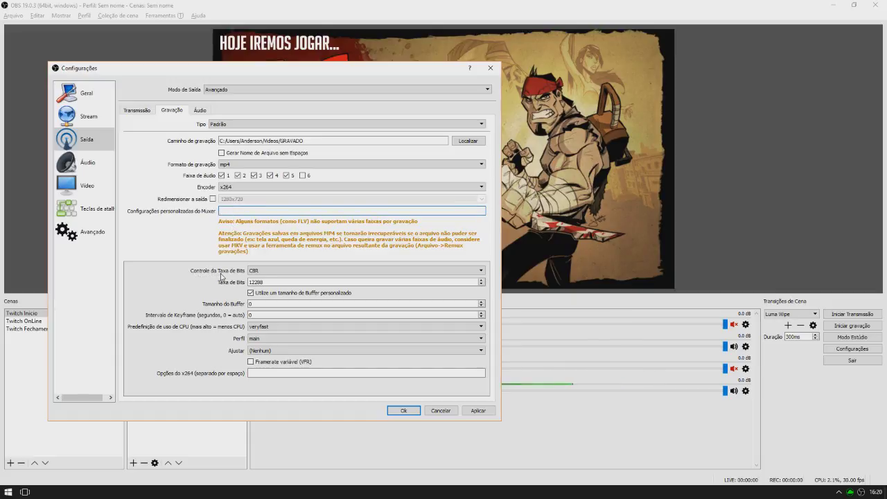
key(Tab)
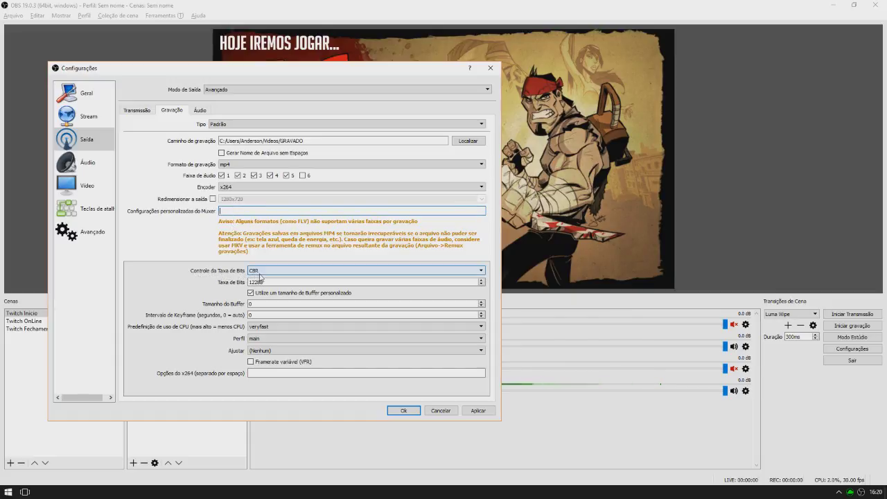
click(259, 273)
click(266, 277)
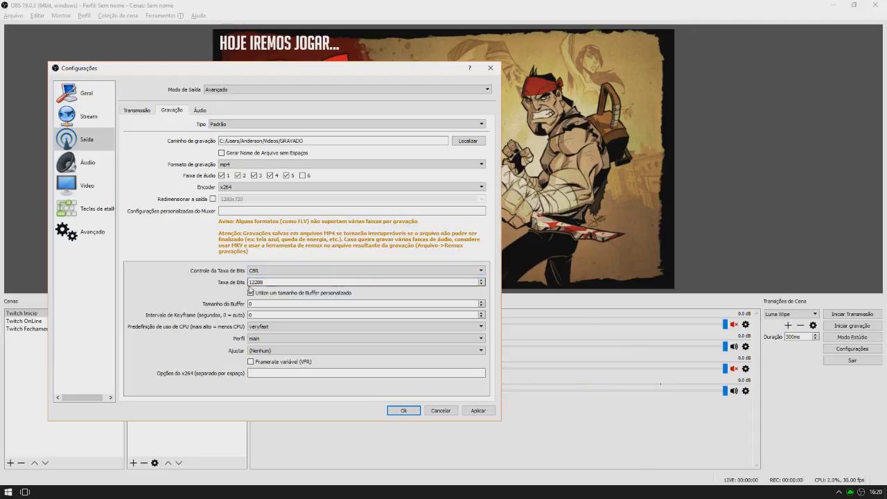
double_click(270, 281)
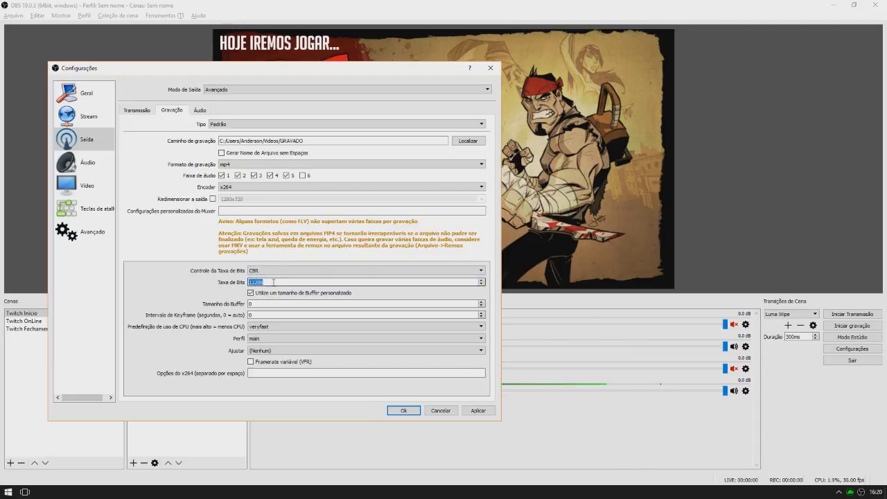
click(270, 281)
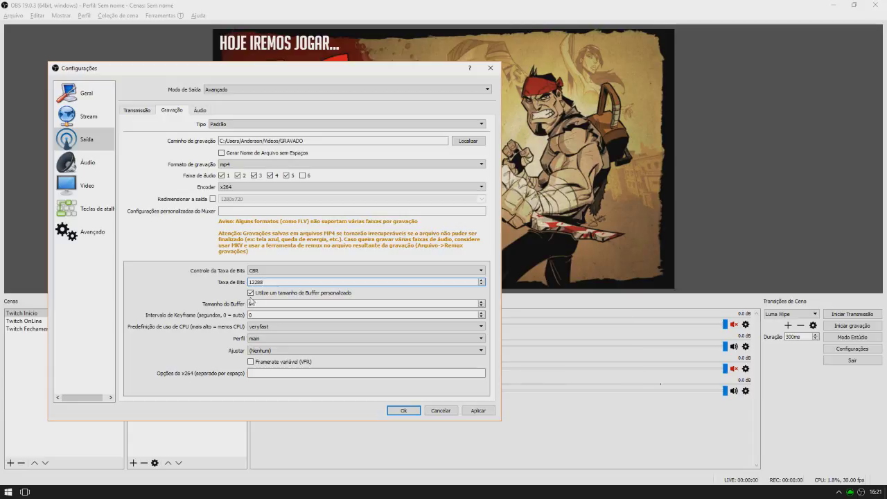
Set the recording's custom buffer size to 0
click(250, 303)
text(8)
key(BackSpace)
text(0)
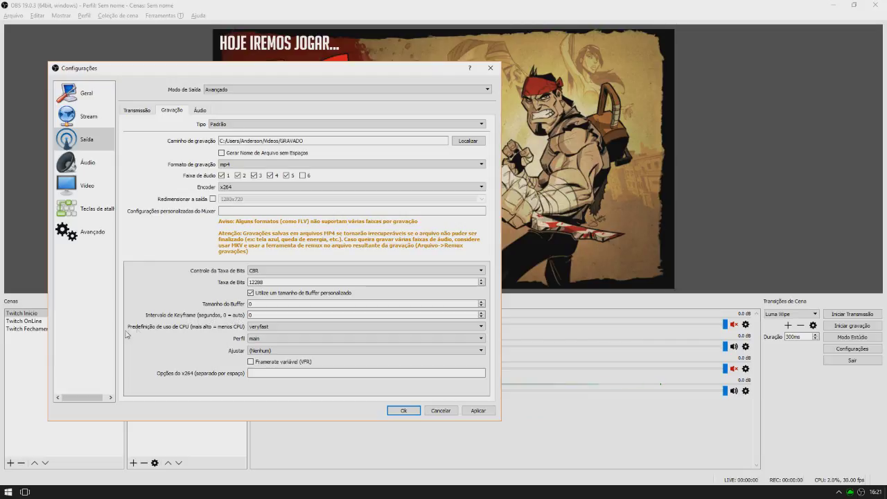
Examine the recording's CPU usage presets, the encoder profile choices and the extra x264 options
click(271, 330)
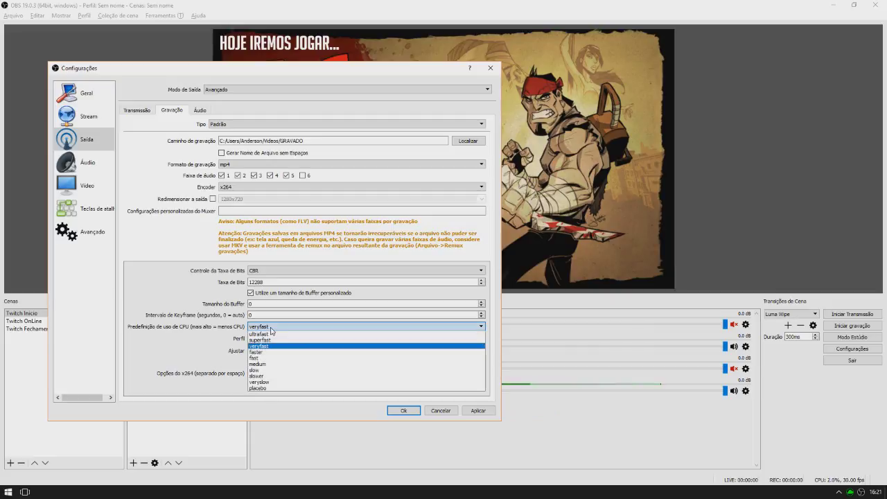
click(271, 331)
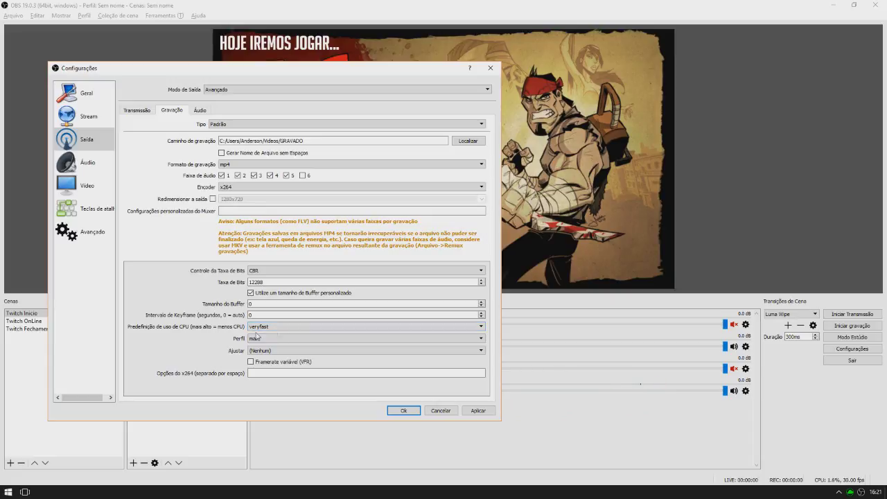
click(267, 338)
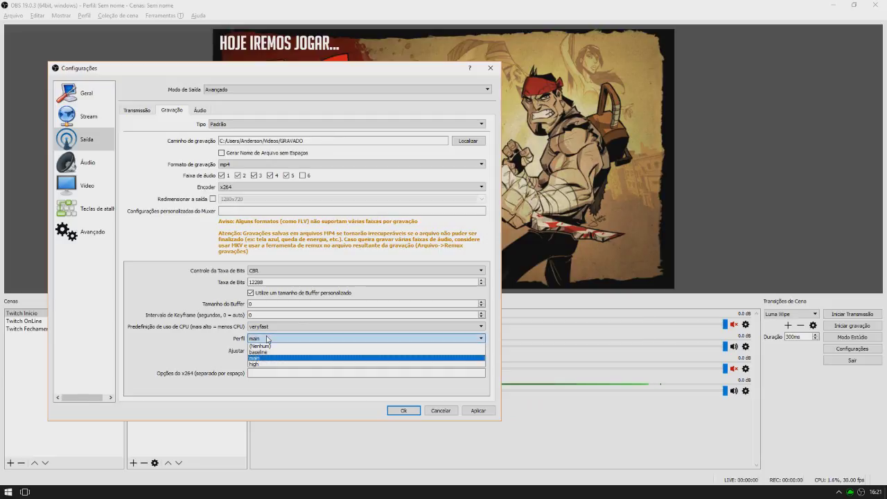
click(266, 338)
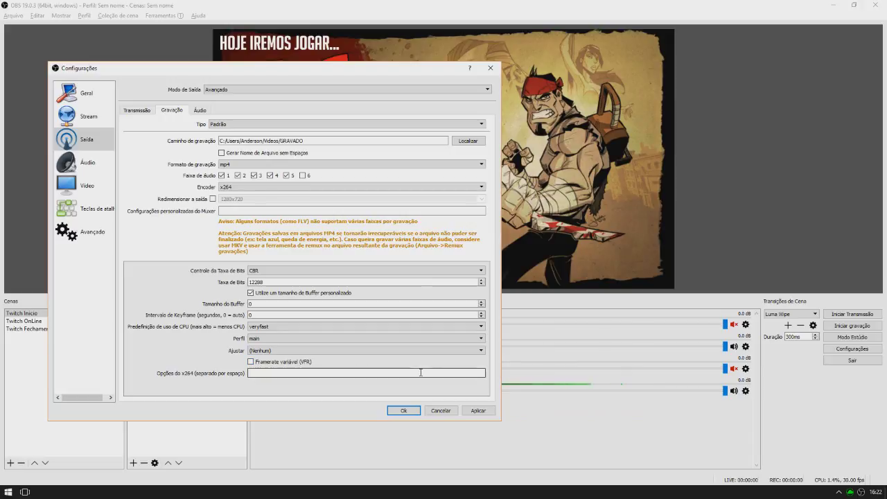
click(248, 373)
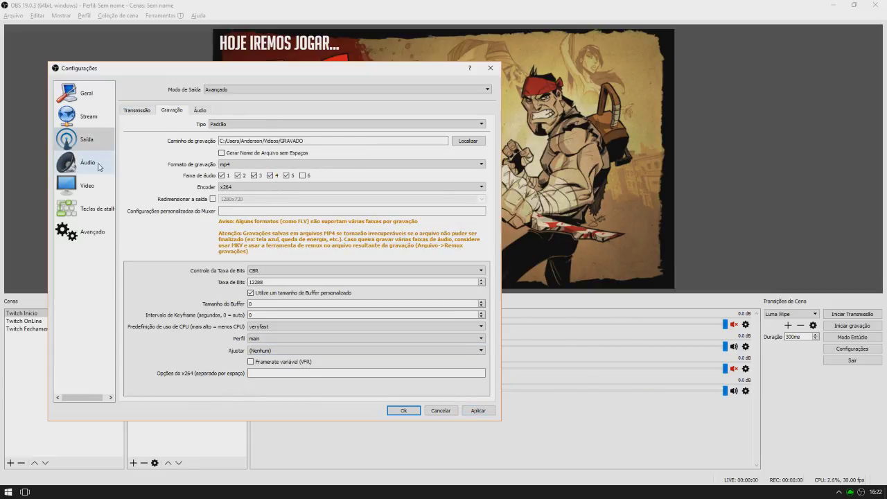
Set the output audio bitrate of Faixa 1 to 64
click(200, 110)
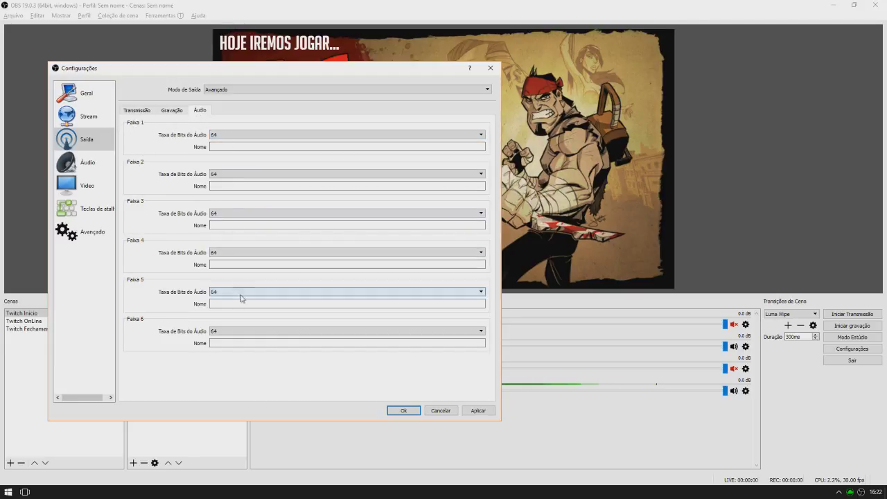
click(250, 137)
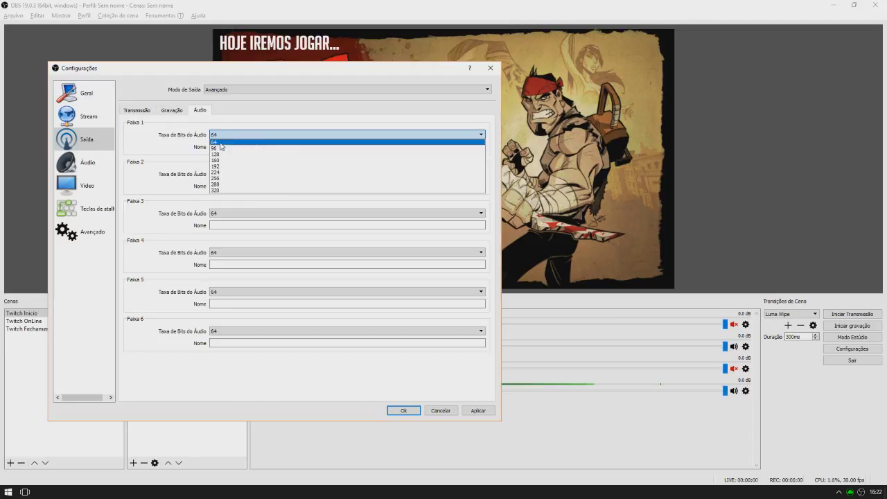
click(233, 142)
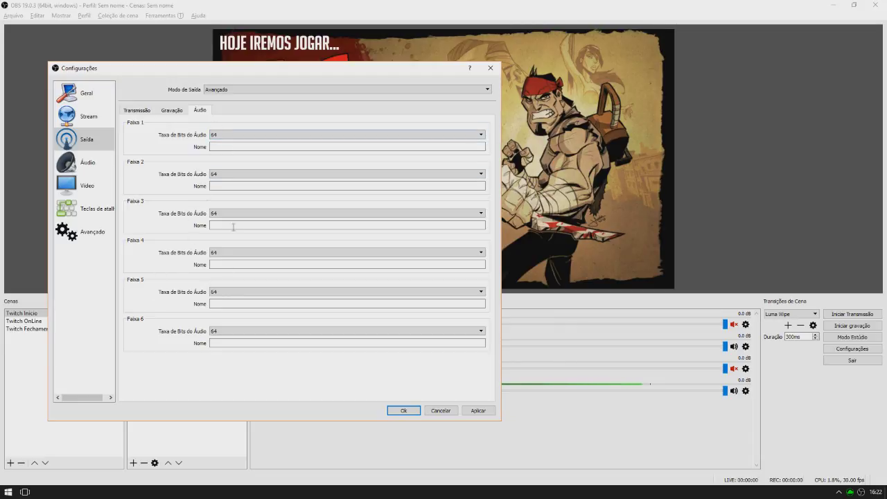
Set the channels to Mono in the general audio device settings
click(88, 165)
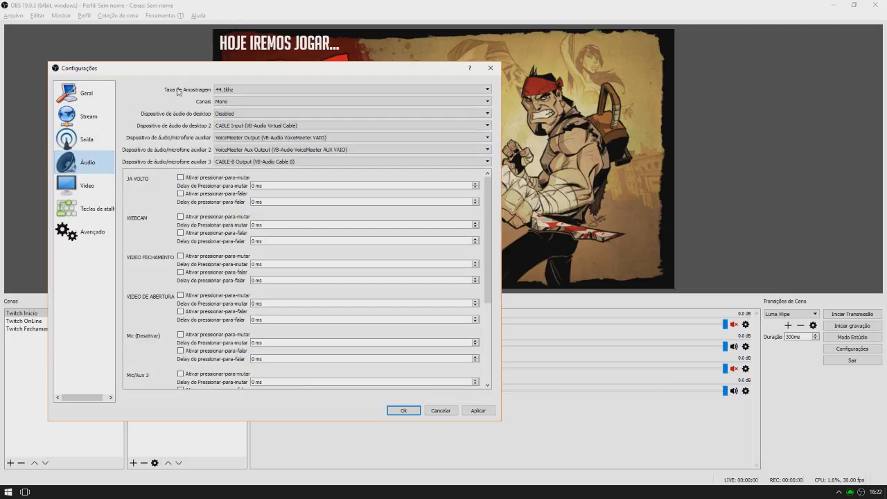
click(222, 102)
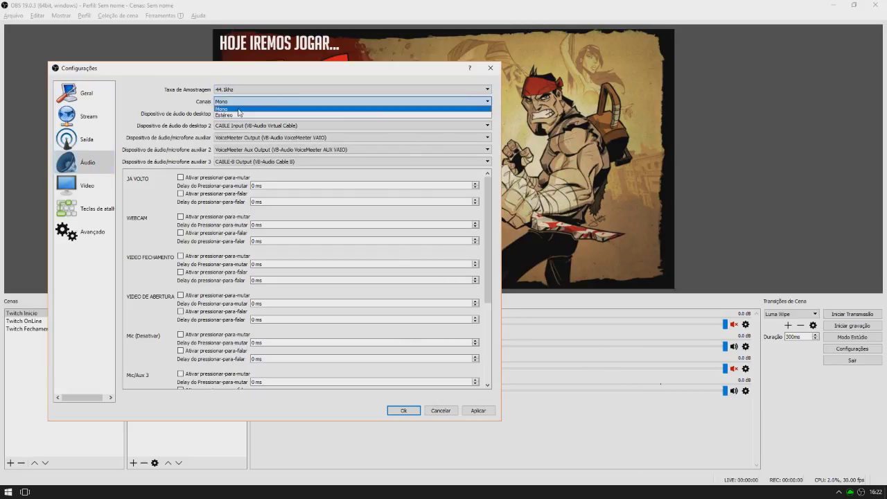
click(238, 110)
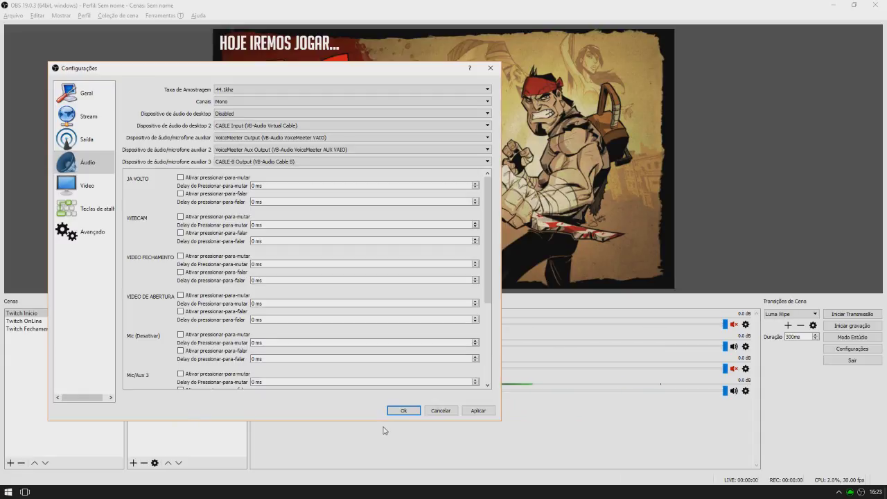
Bring up VoiceMeeter Banana, examine its input channels and audio routing, and minimise it to return to the OBS settings
mouse_move(209, 491)
click(199, 450)
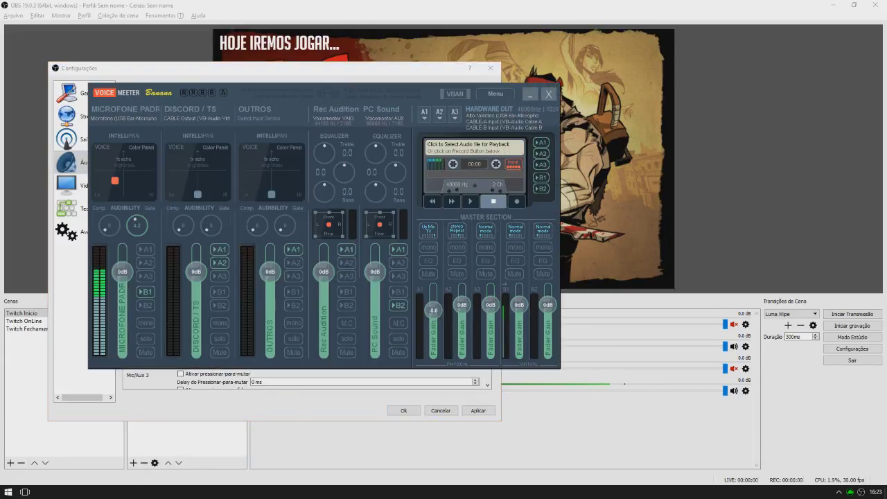
drag(312, 87, 347, 101)
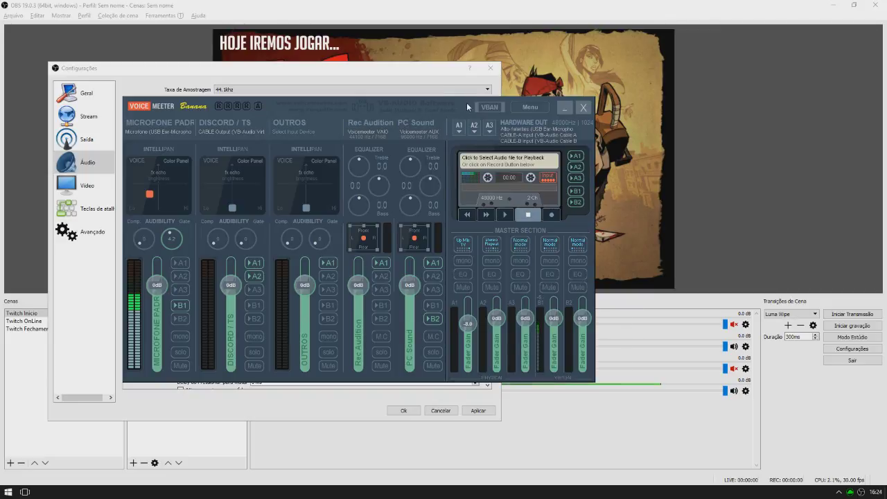
mouse_move(467, 106)
mouse_down()
mouse_move(458, 108)
mouse_move(460, 118)
mouse_up()
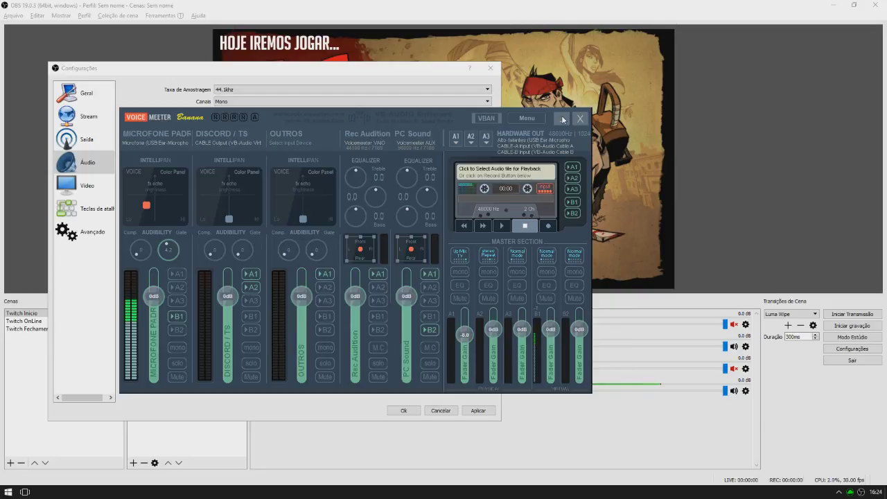
click(563, 120)
click(562, 119)
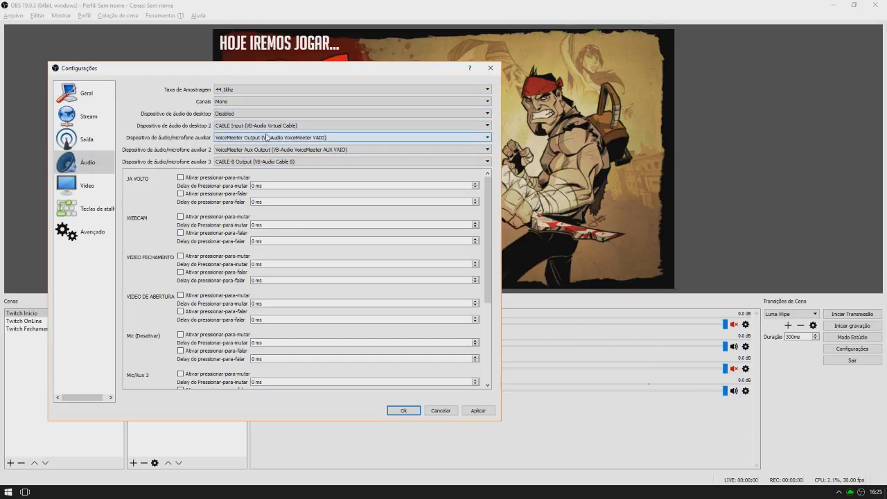
In the video settings, check the 1280x720 output resolution and set the common FPS value to 30
click(93, 183)
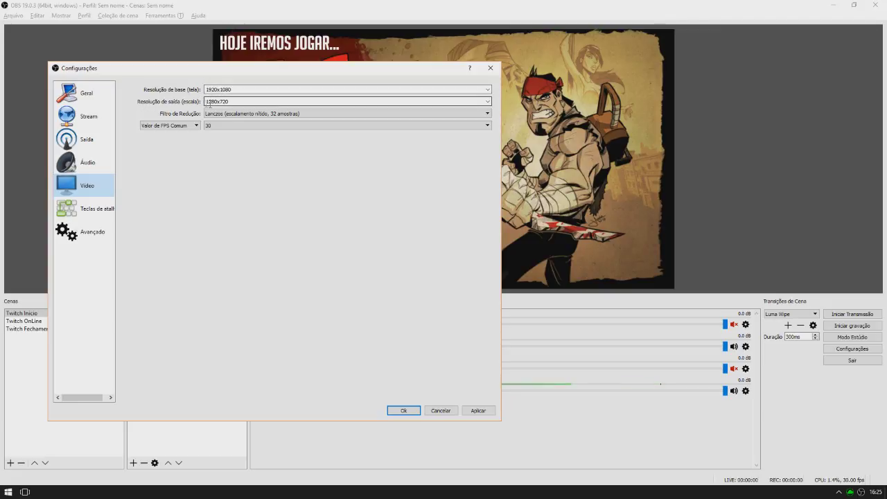
double_click(199, 102)
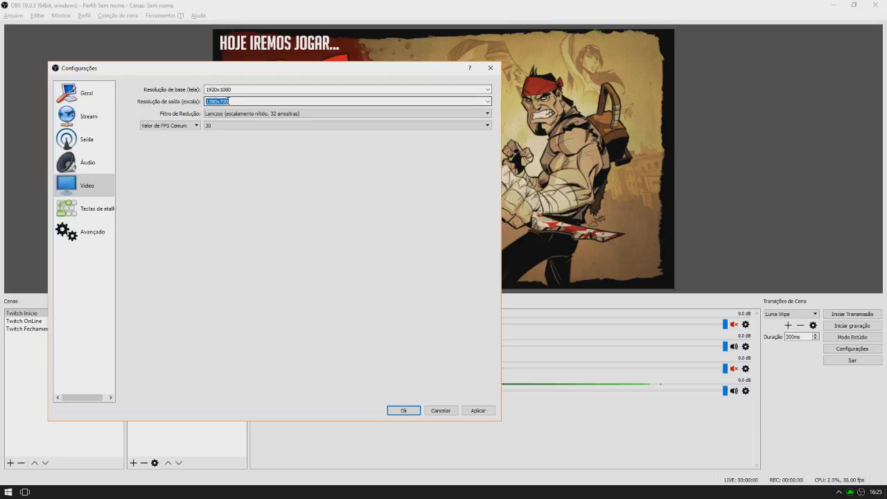
key(End)
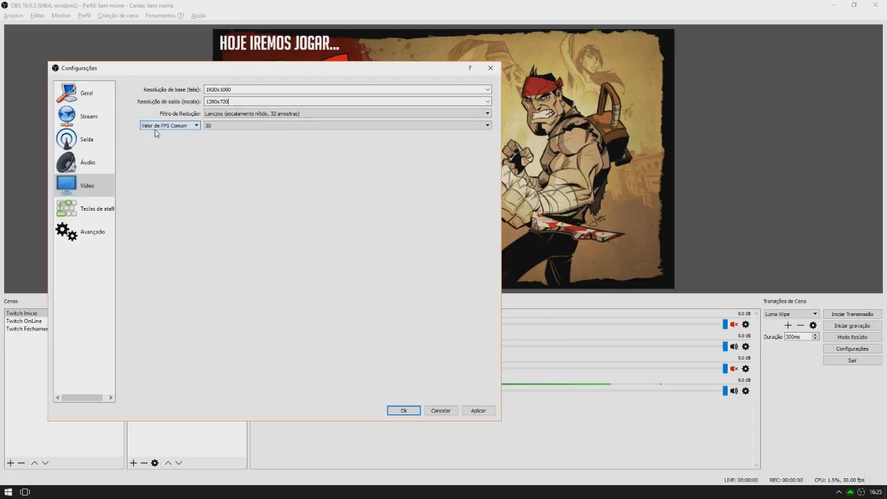
click(222, 128)
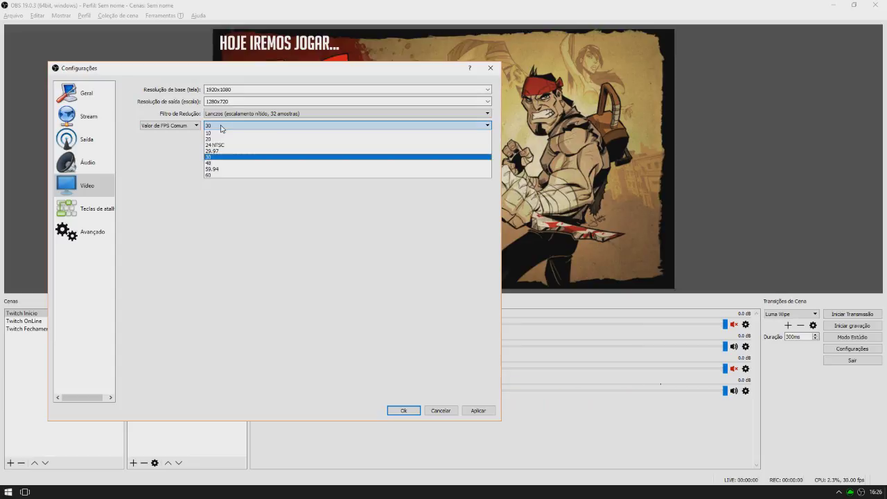
click(224, 158)
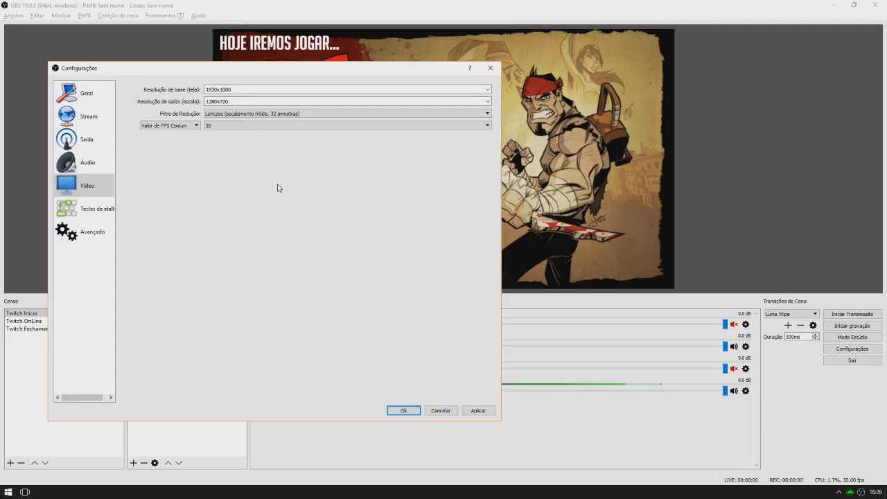
Examine the hotkey assignments for scenes and sources, and the advanced settings for video, recording, reconnection and network
click(106, 212)
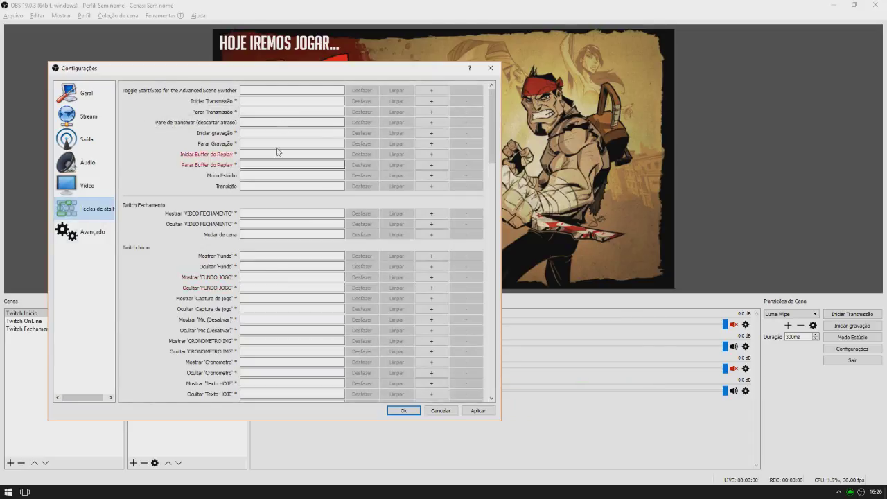
scroll(149, 272, down, 5)
scroll(149, 273, down, 20)
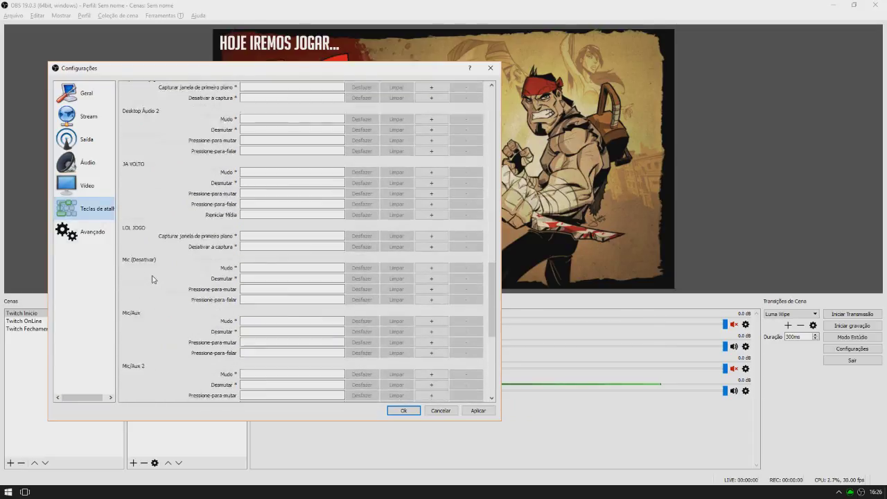
scroll(152, 279, up, 20)
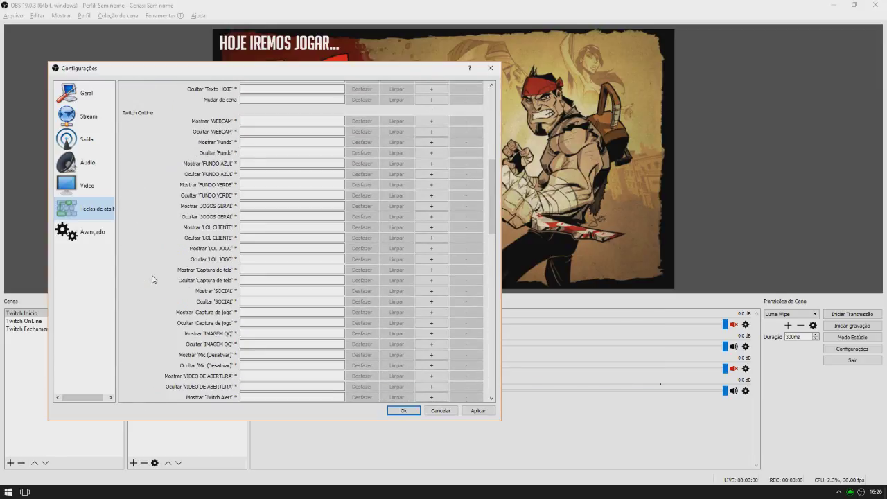
click(82, 228)
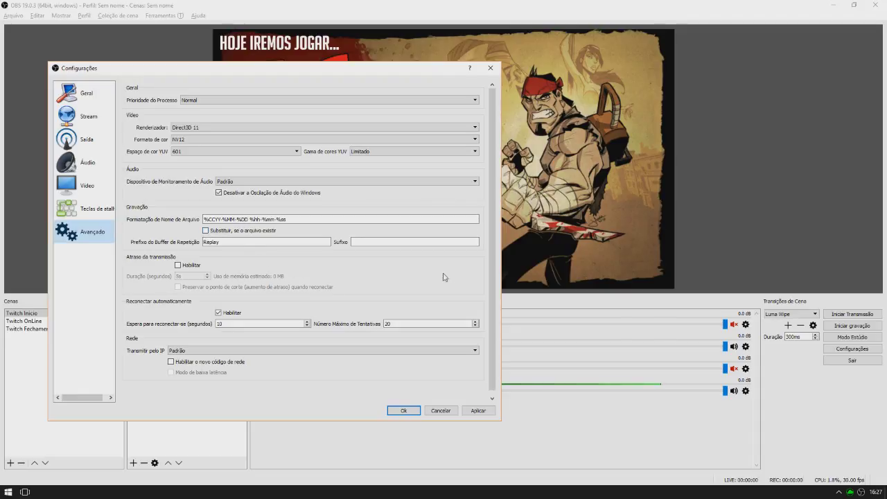
scroll(456, 275, down, 1)
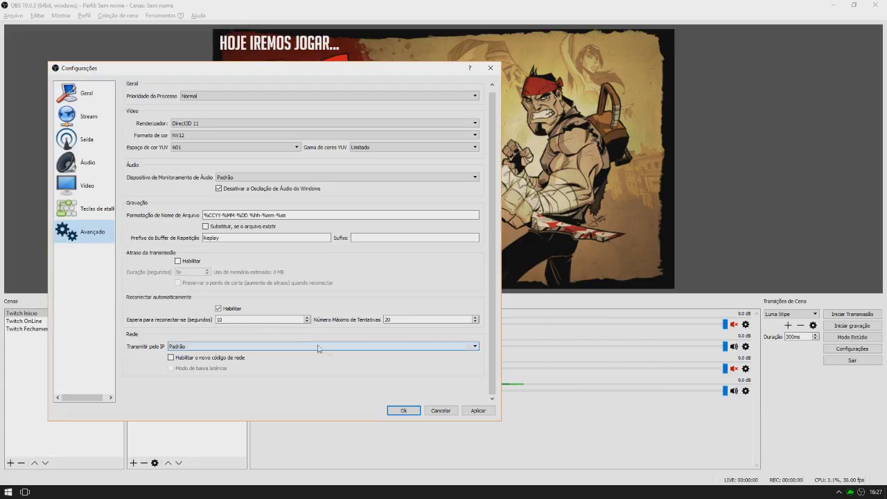
click(408, 414)
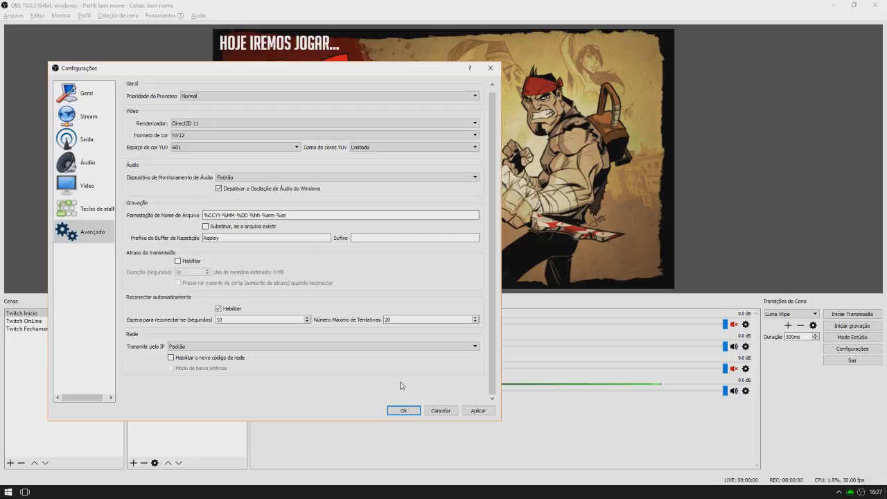
Recheck the recording output settings and confirm the whole configuration
click(97, 142)
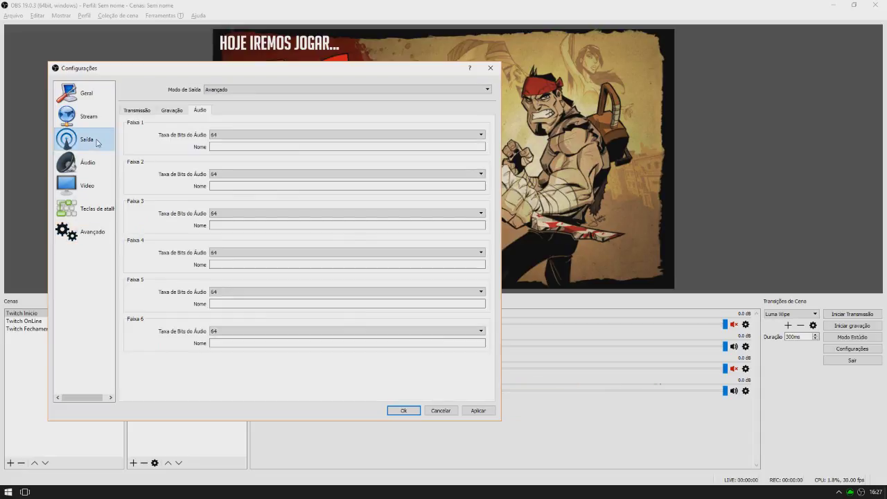
click(170, 110)
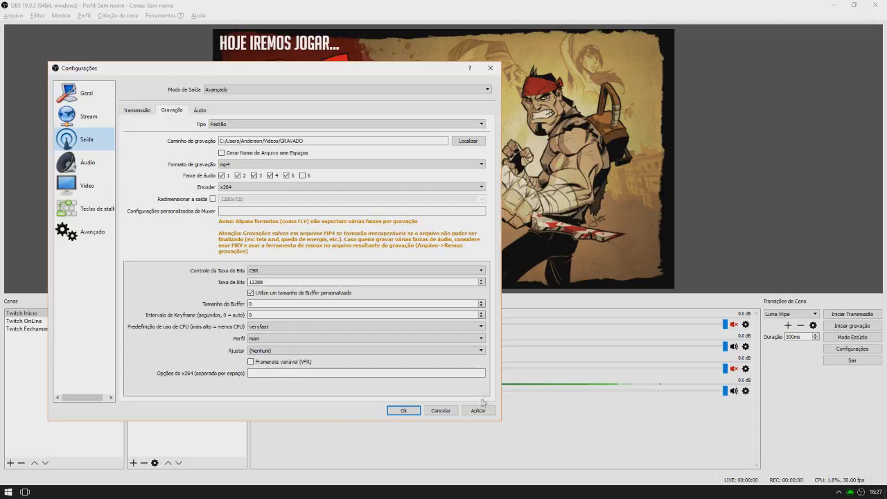
click(404, 412)
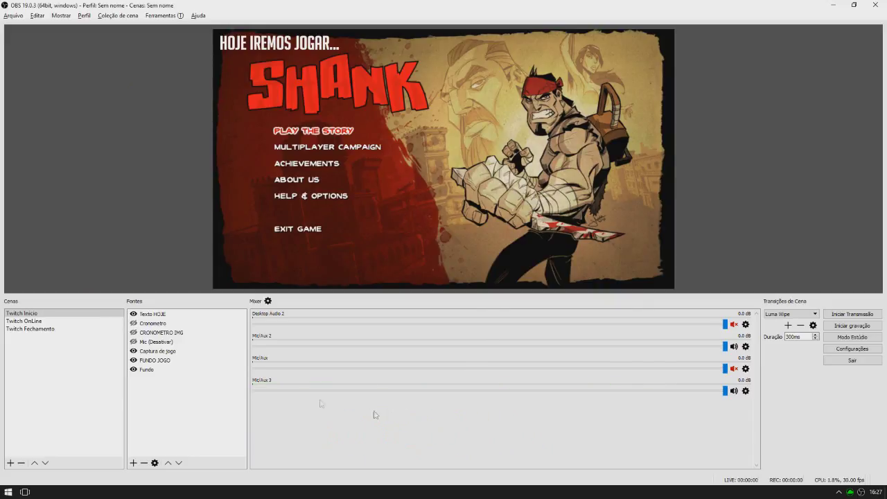
click(43, 315)
right_click(49, 367)
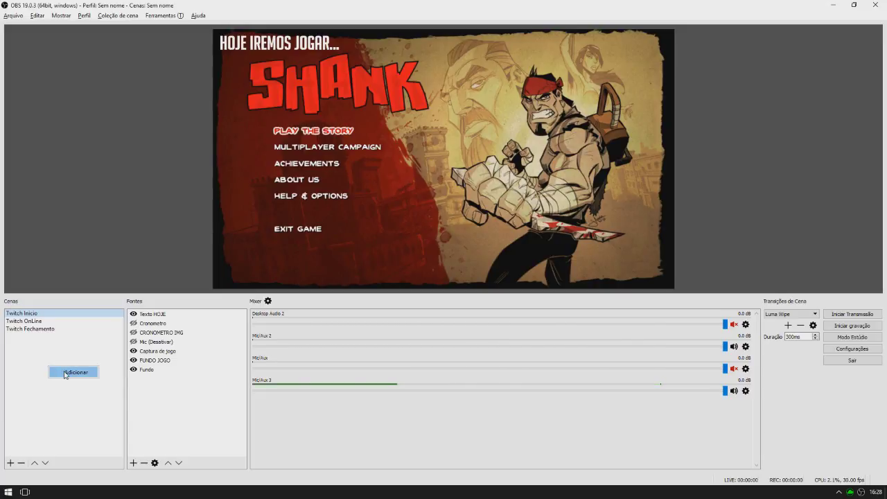
click(65, 374)
click(351, 248)
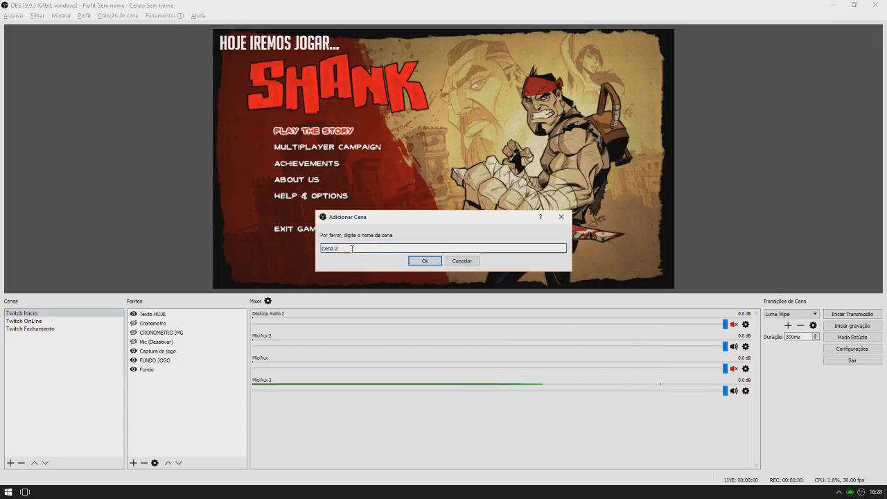
click(462, 261)
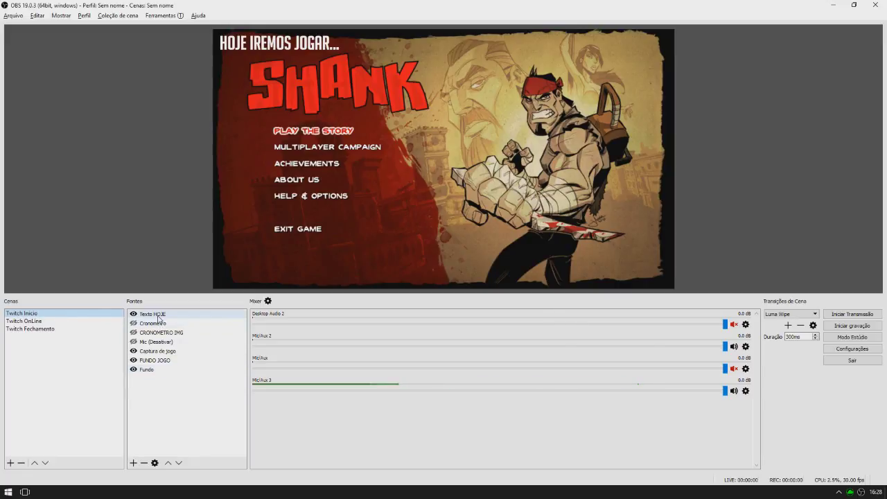
Toggle the visibility of the Texto HOJE source off and on in the Twitch Inicio scene
click(133, 316)
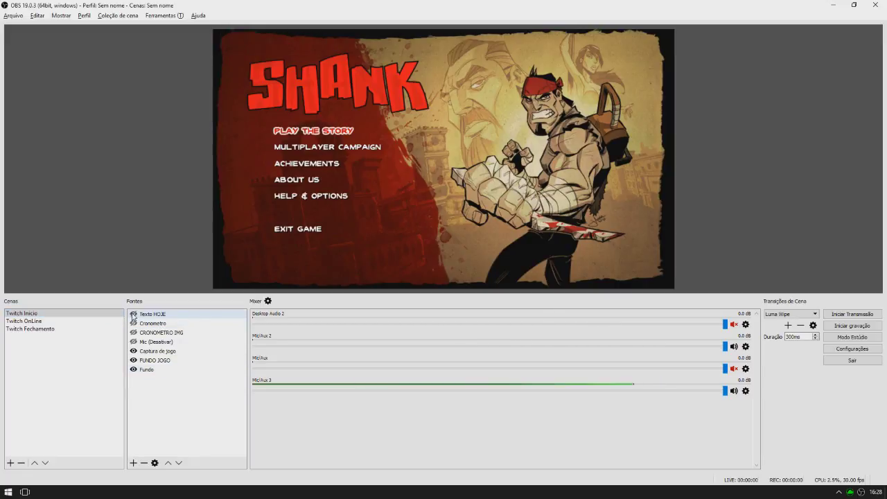
click(133, 316)
click(133, 316)
click(133, 316)
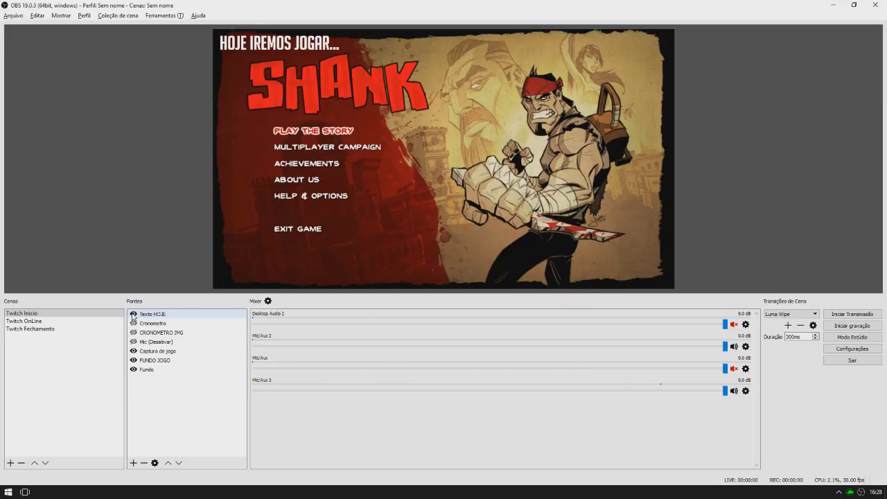
Change the text of the Texto HOJE source to "Continuando..." and confirm its properties
double_click(145, 317)
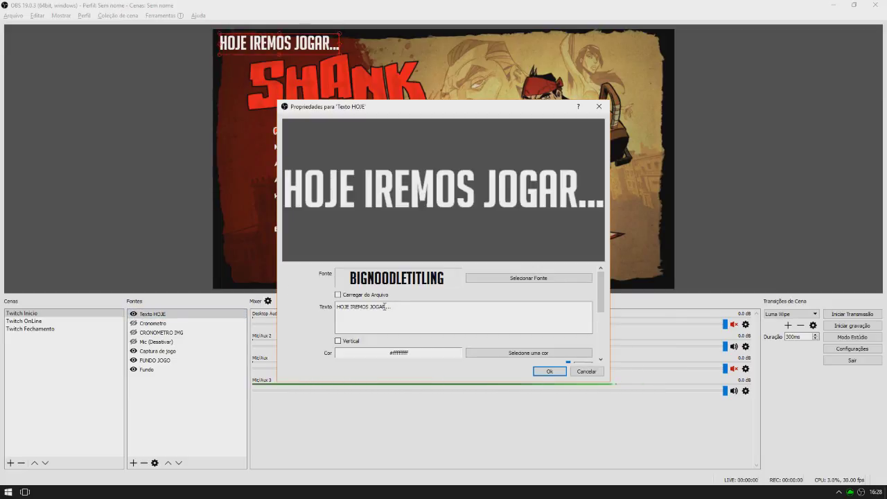
drag(386, 306, 337, 306)
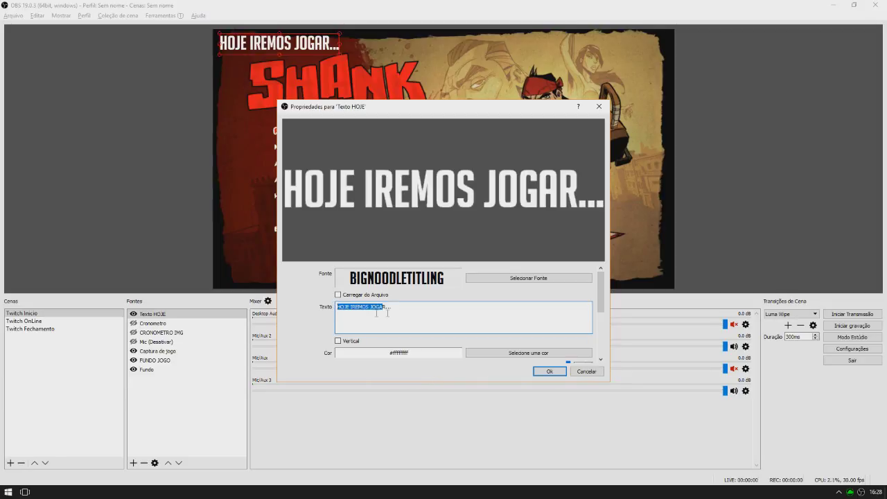
text(C)
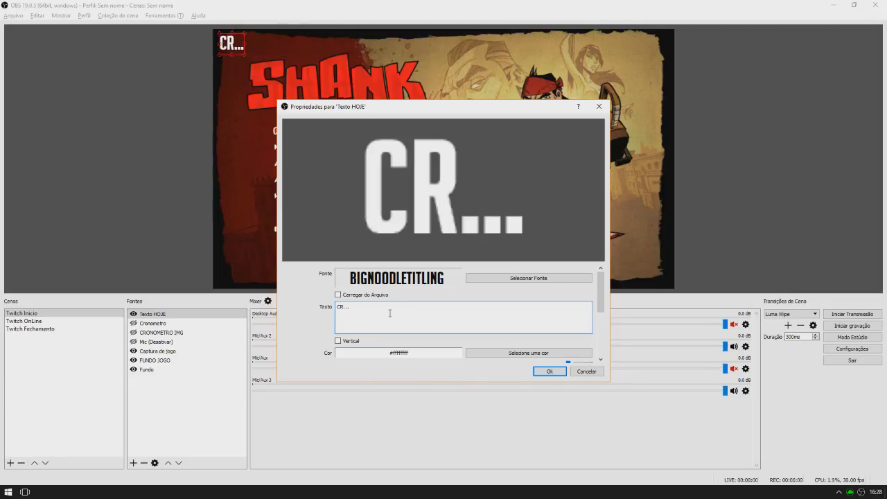
text(I)
key(BackSpace)
text(ontI)
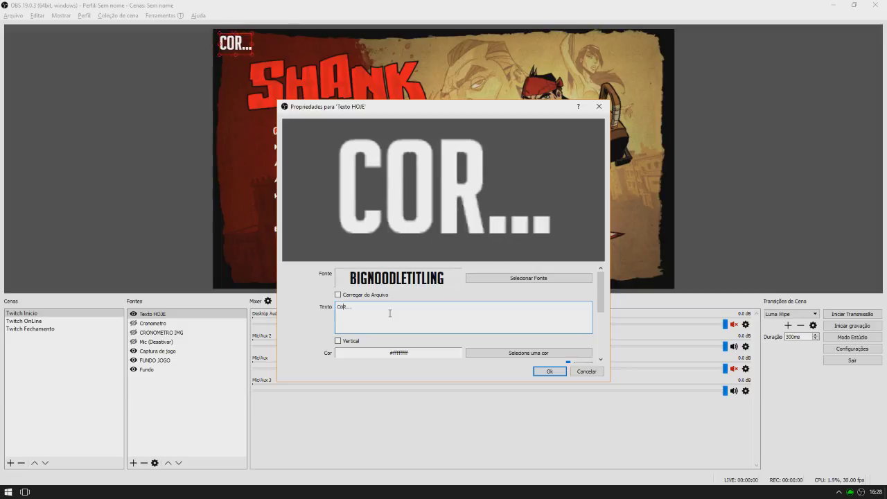
text(nuando)
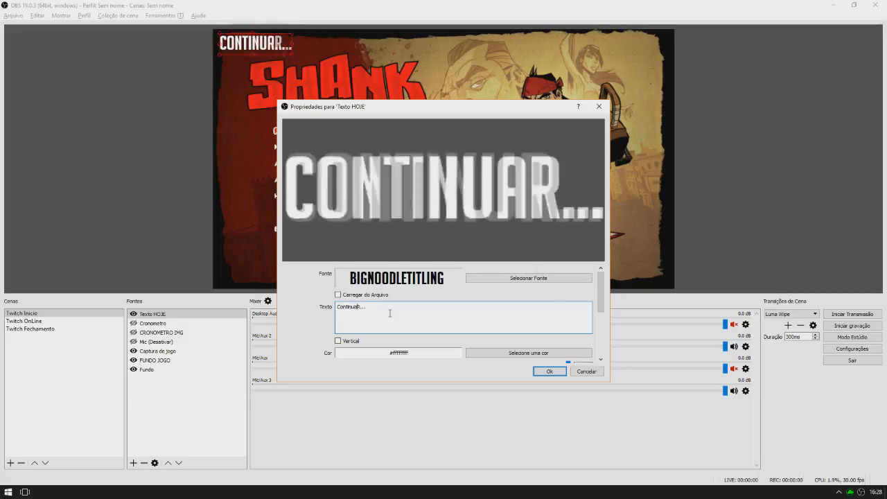
key(Delete)
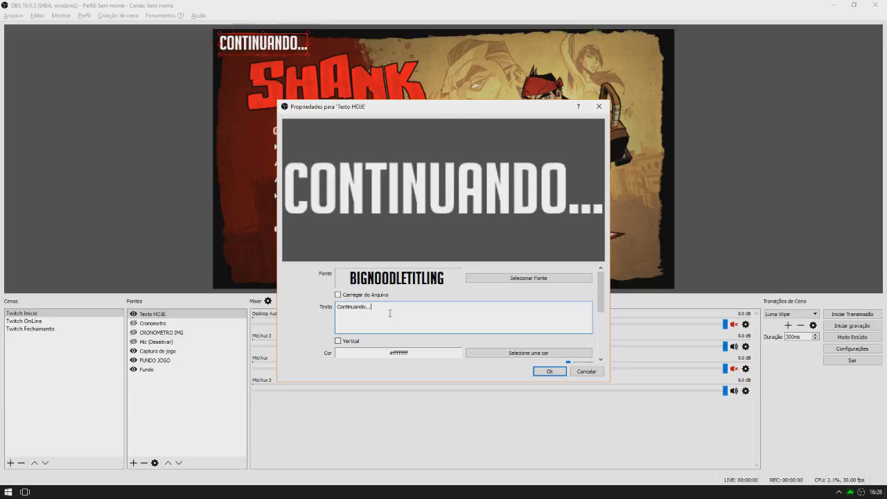
click(554, 374)
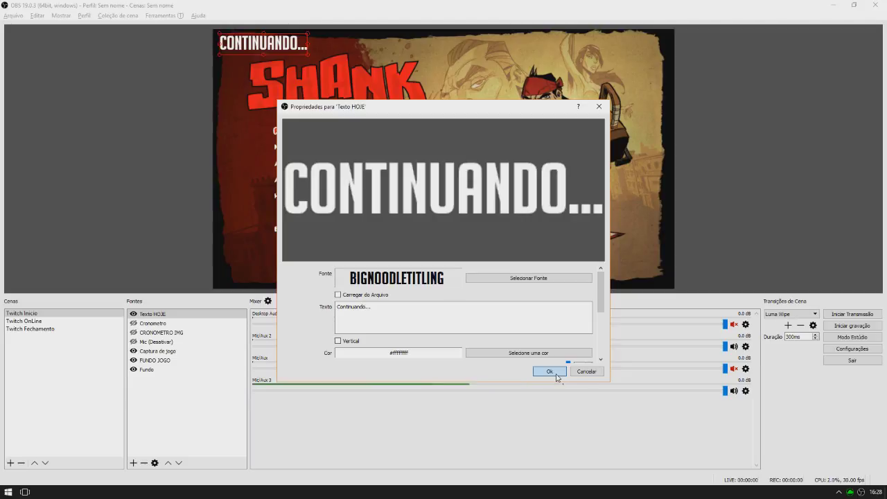
click(554, 373)
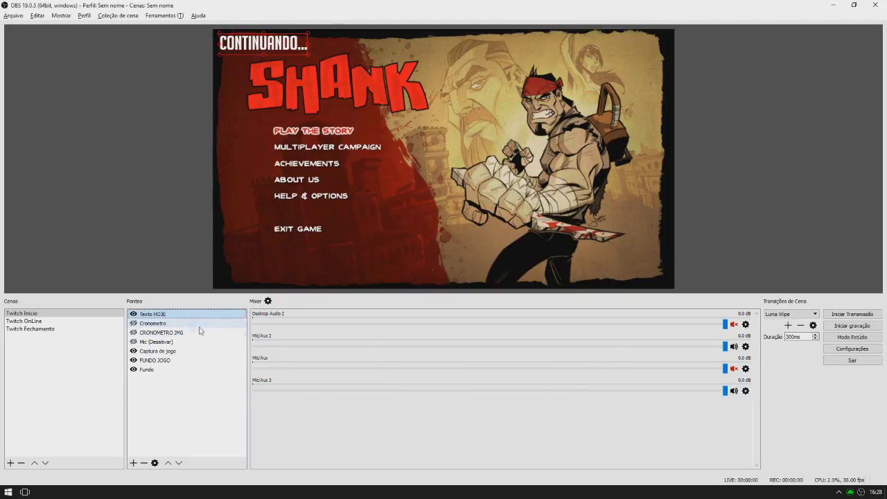
Go through the scene's timer, microphone and game capture sources, and hide the Captura de jogo source
click(151, 323)
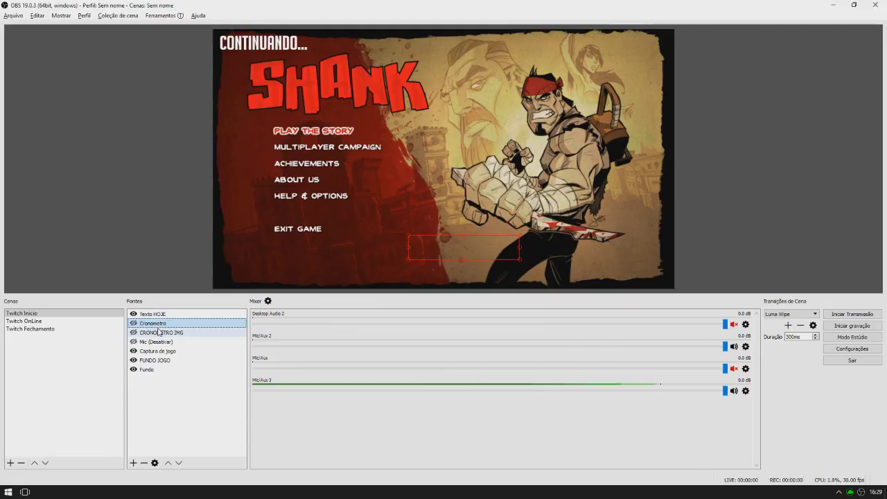
click(159, 333)
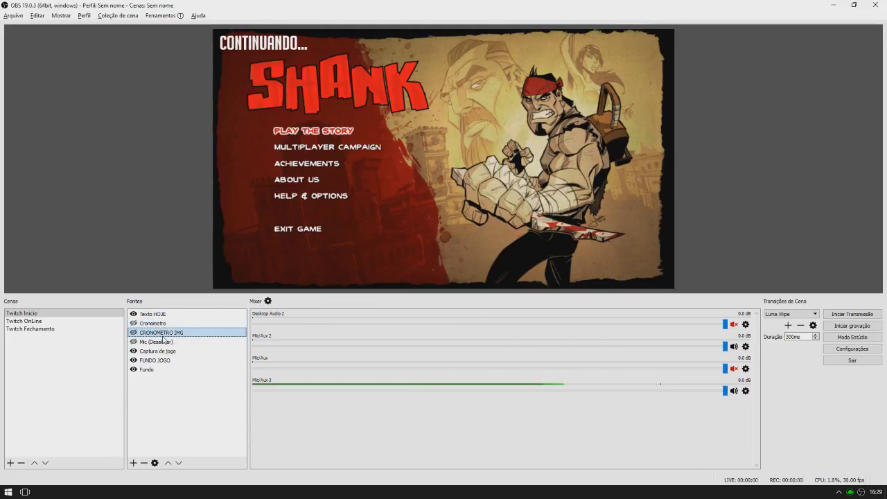
click(162, 340)
click(164, 350)
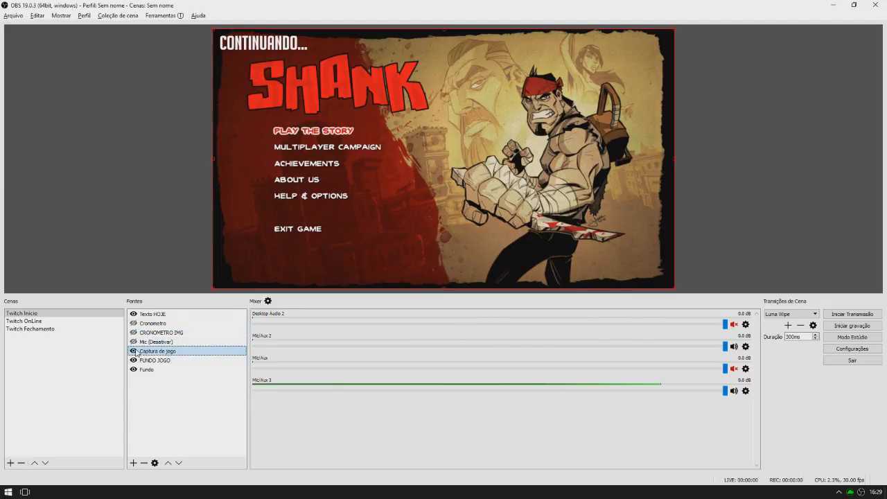
click(133, 351)
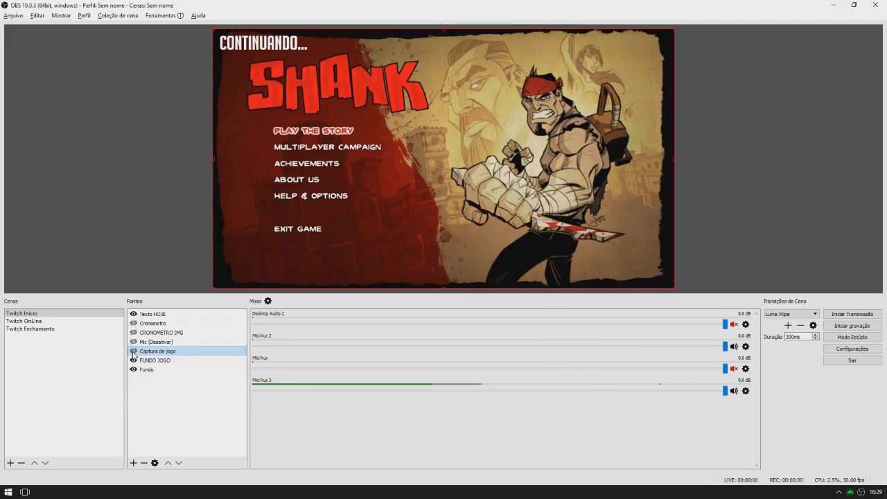
Toggle the visibility of the Captura de jogo and Texto HOJE sources in the Twitch Inicio scene
click(133, 351)
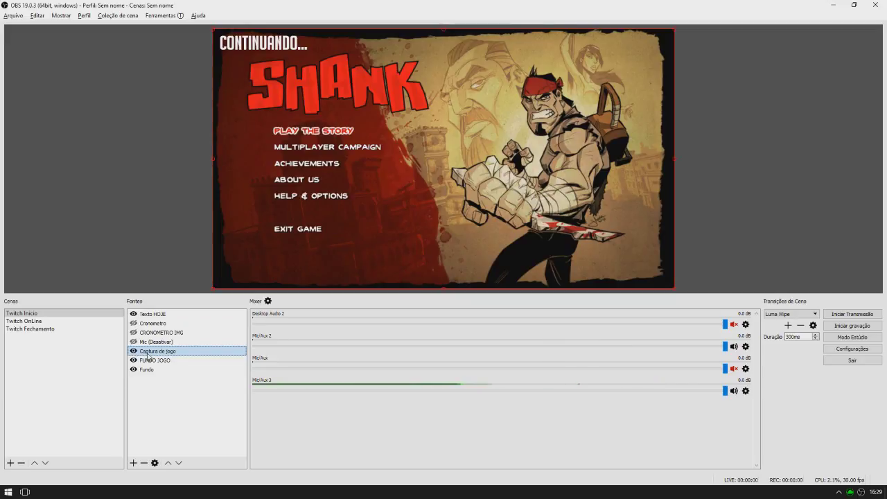
click(149, 315)
click(134, 314)
click(134, 315)
click(138, 352)
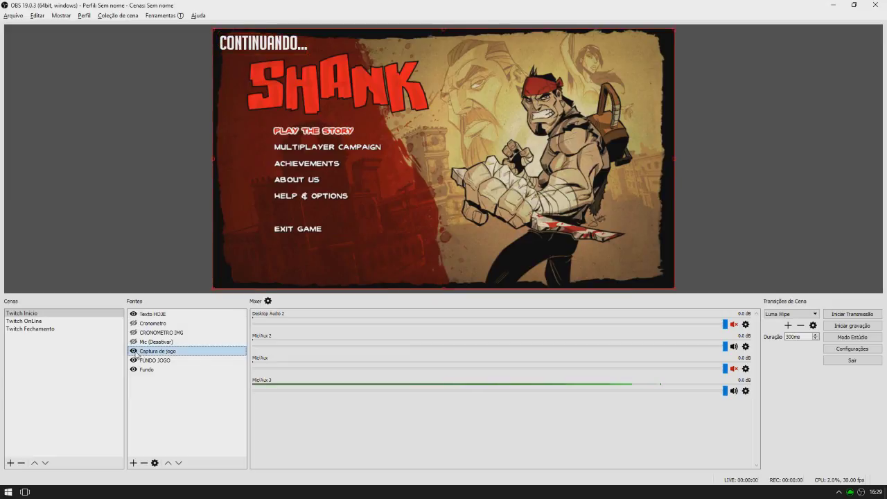
click(134, 351)
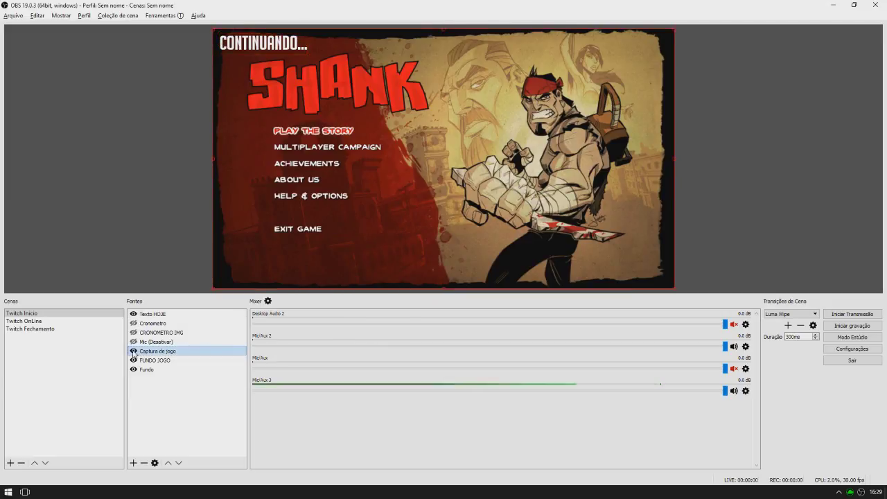
Toggle the FUNDO JOGO source's visibility and leave the source hidden
click(149, 360)
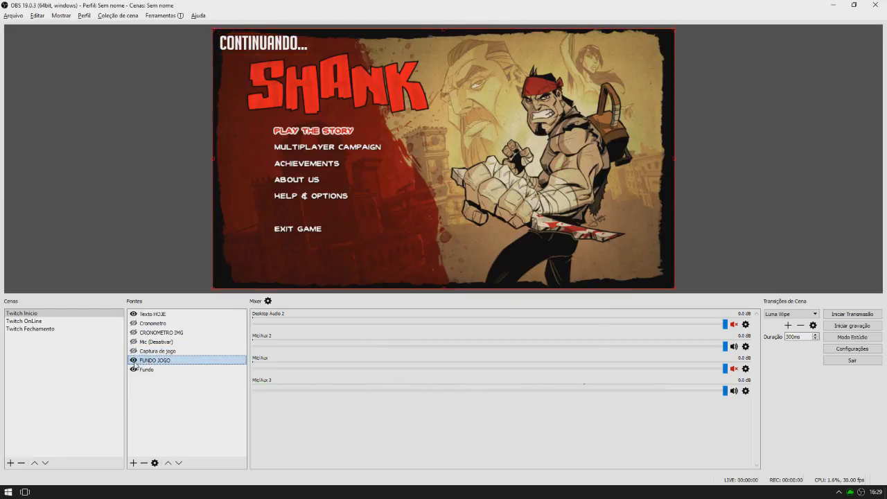
click(134, 361)
click(134, 361)
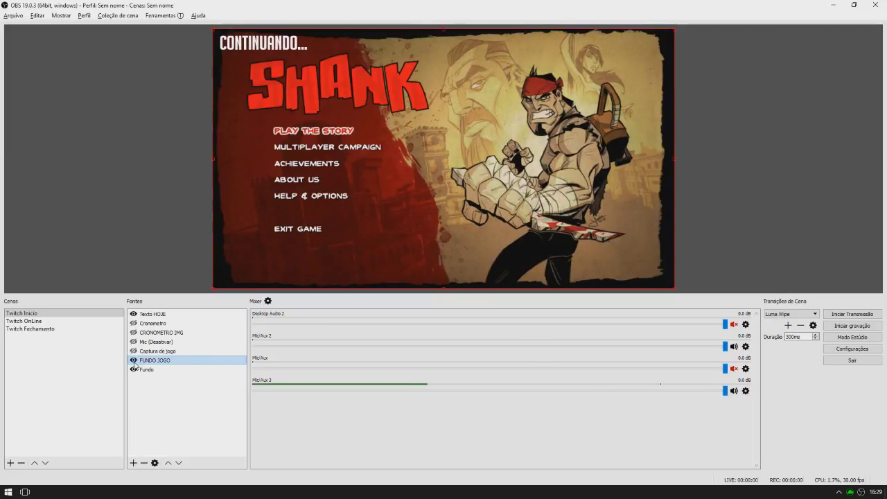
click(134, 361)
Review the image file in the Fundo source's properties and close them without changes
click(138, 369)
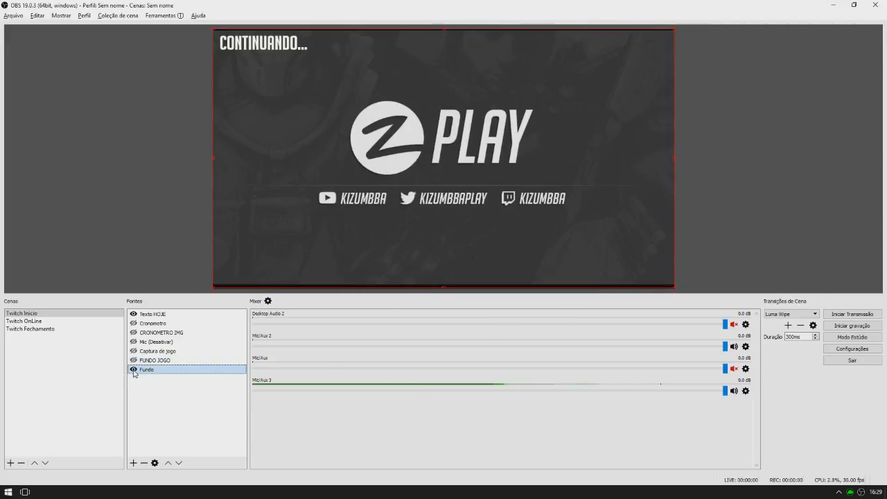
double_click(157, 372)
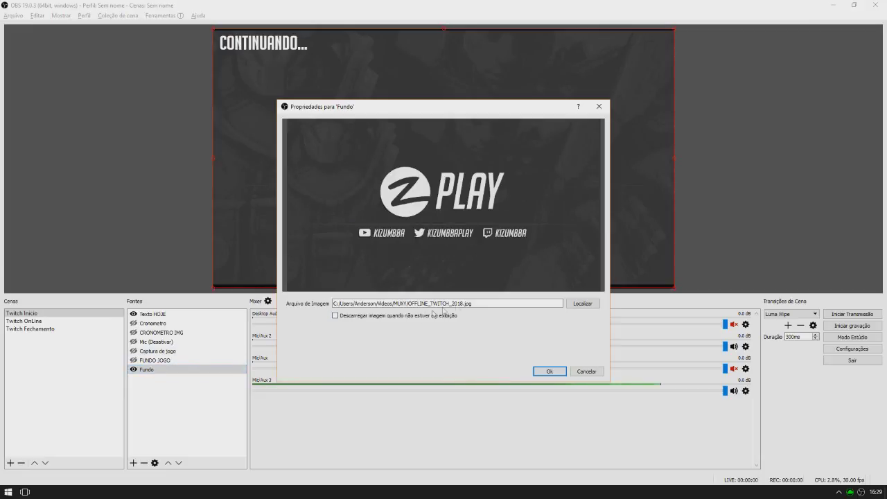
click(584, 371)
Hide the Fundo and Texto HOJE sources
click(133, 369)
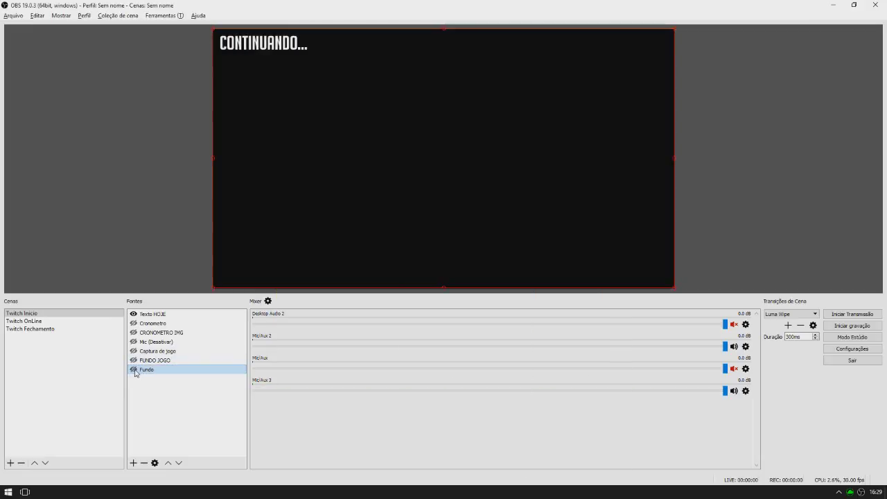
click(136, 316)
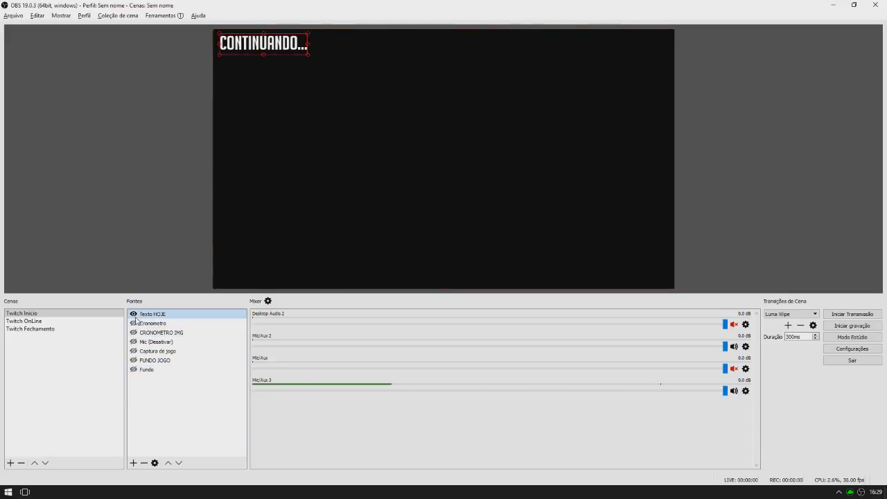
click(134, 315)
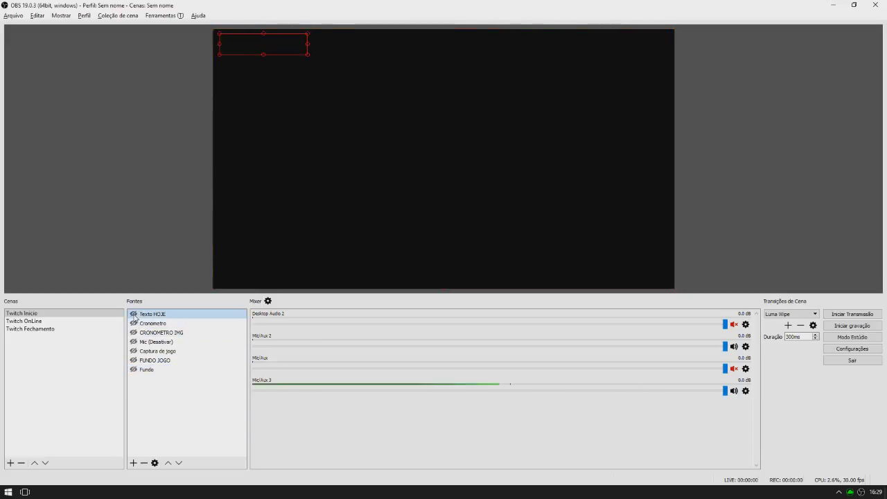
Show the Fundo, FUNDO JOGO and Texto HOJE sources again
click(133, 371)
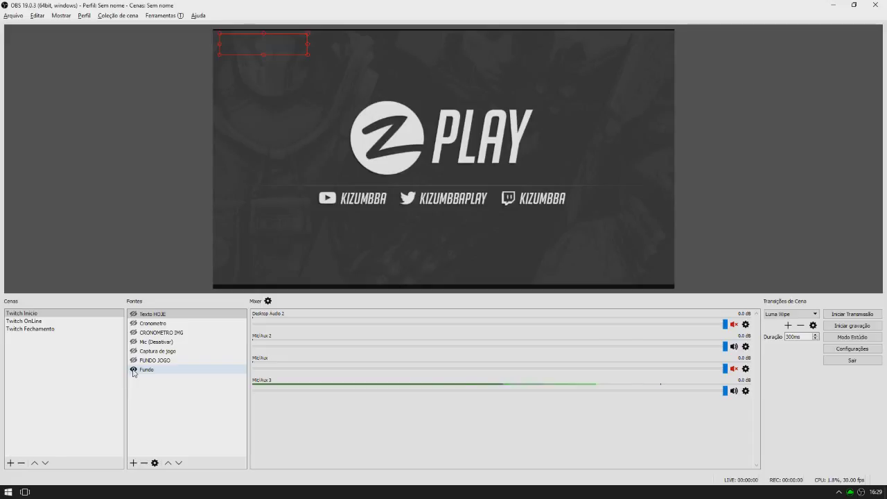
click(134, 361)
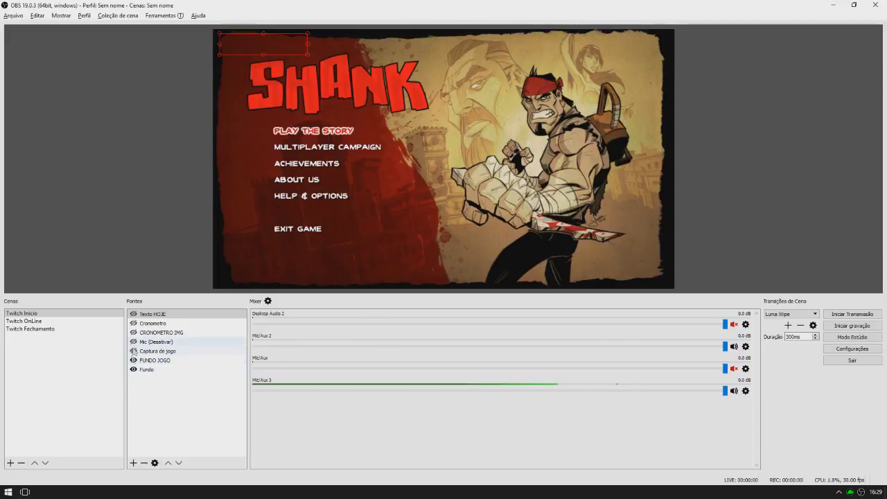
click(133, 315)
Switch the Capturar o Cursor option off and on in the FUNDO JOGO source's properties and confirm them
double_click(148, 361)
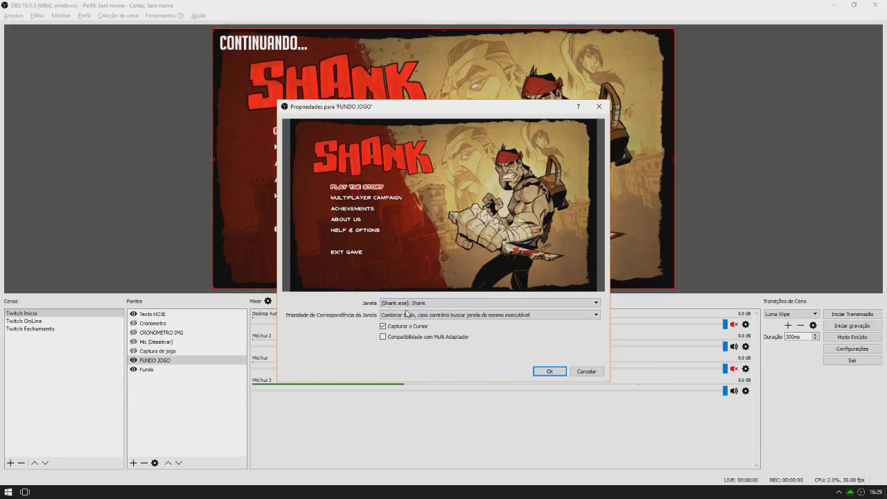
click(382, 325)
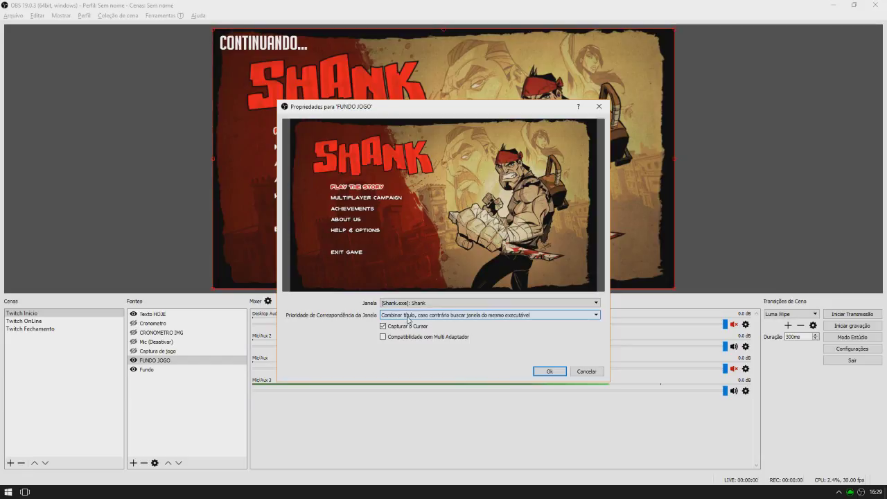
click(385, 327)
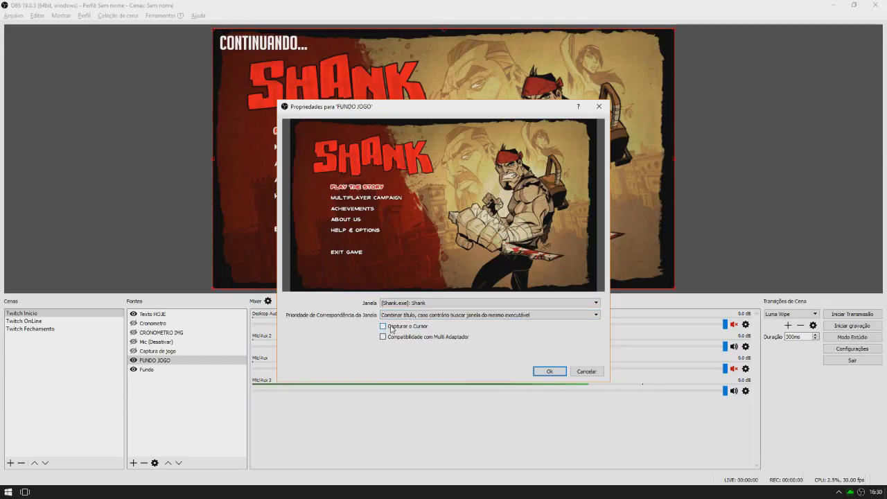
click(392, 327)
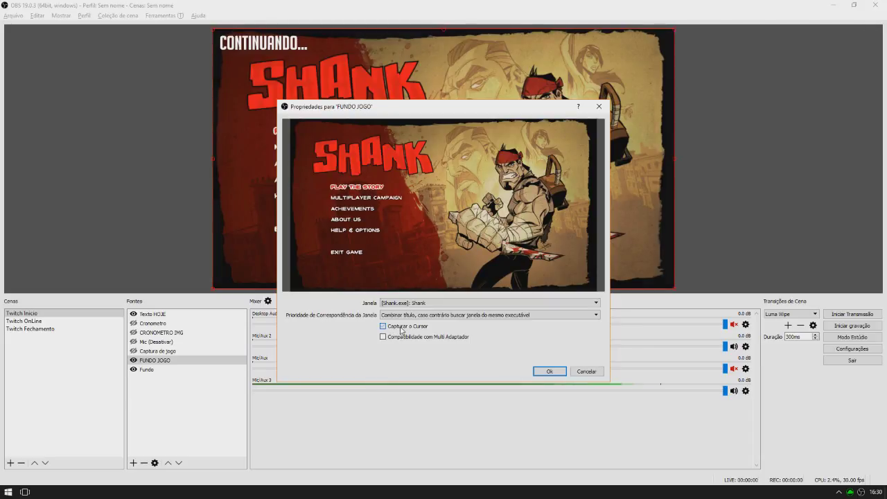
click(400, 330)
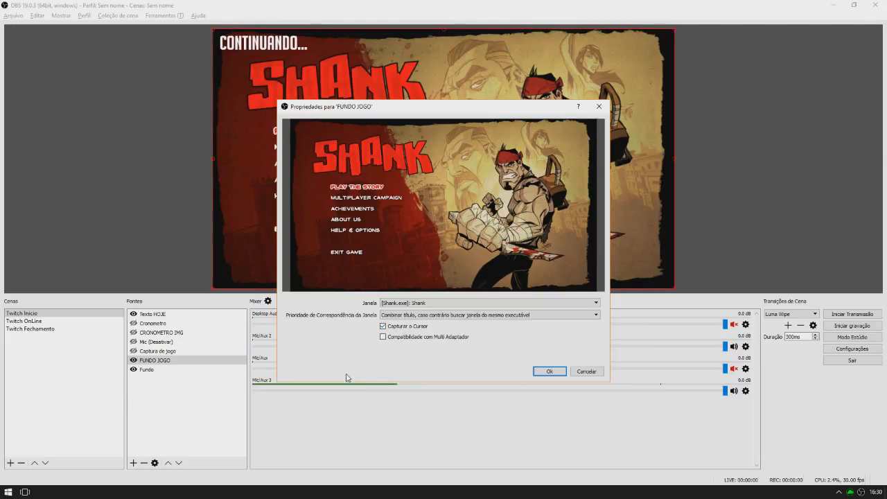
click(539, 372)
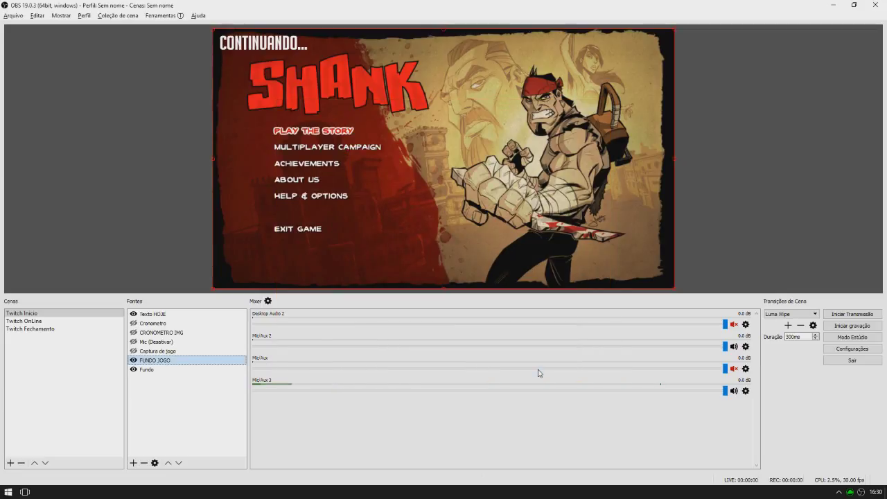
Open the advanced audio properties and enlarge and reposition their window to examine the six track columns
click(268, 302)
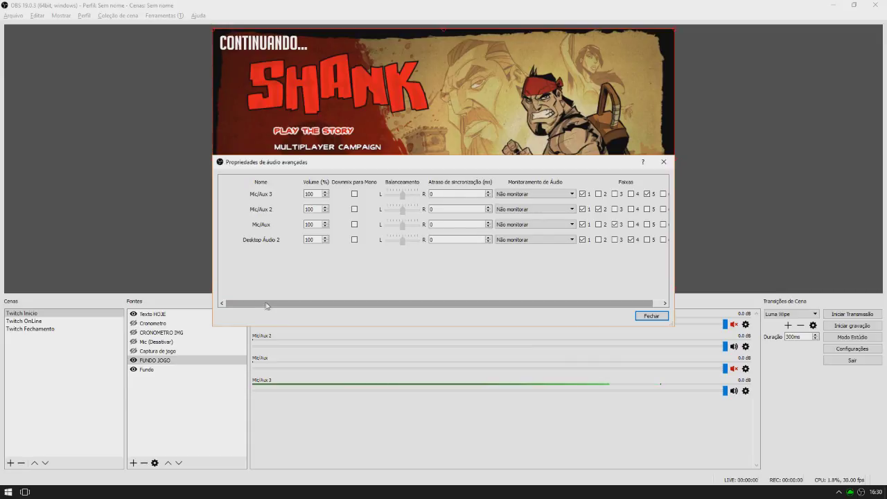
drag(366, 305, 395, 306)
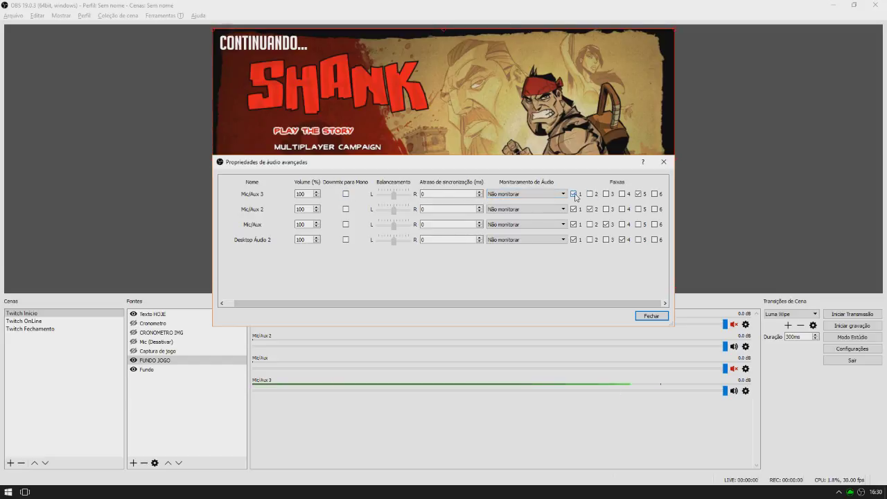
drag(572, 167, 421, 137)
drag(520, 292, 636, 313)
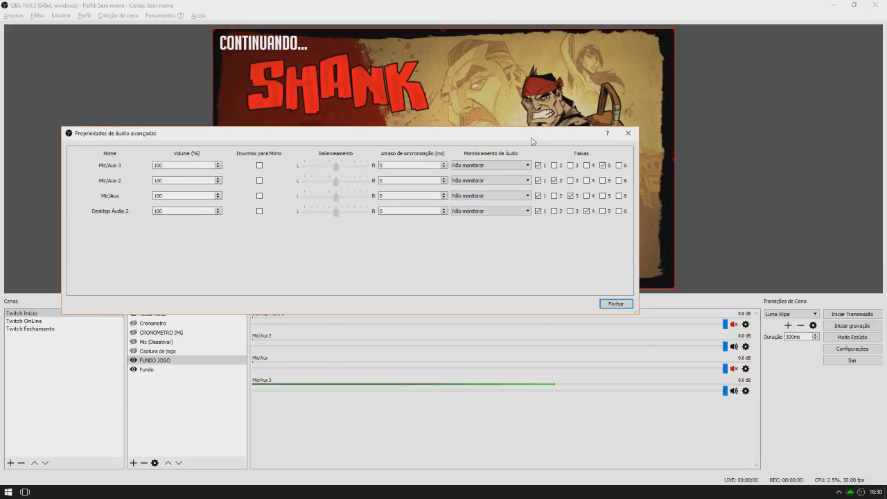
drag(532, 140, 467, 120)
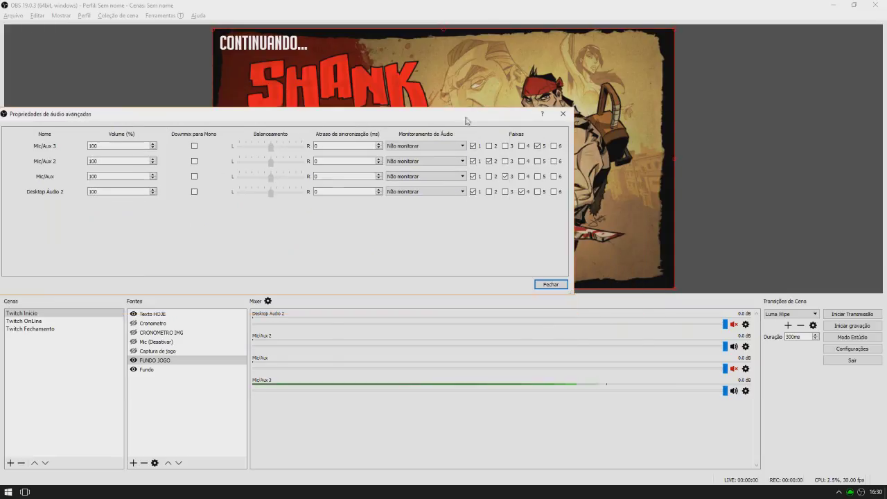
Go over the track assignments of Mic/Aux 2 and Desktop Áudio 2, then close the advanced audio properties
click(489, 160)
click(488, 160)
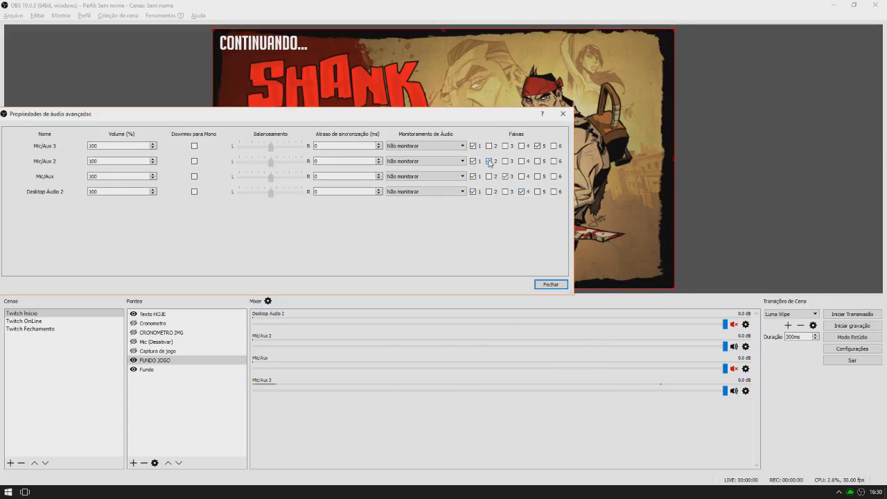
click(521, 192)
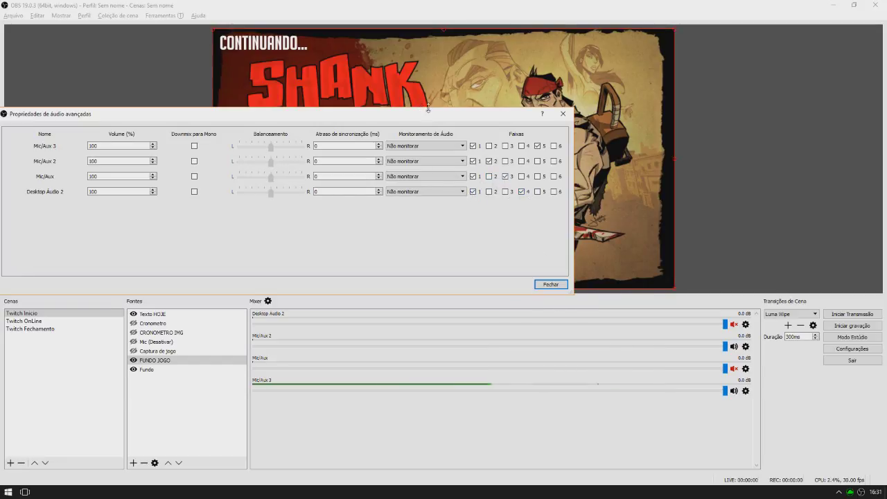
drag(432, 113, 519, 160)
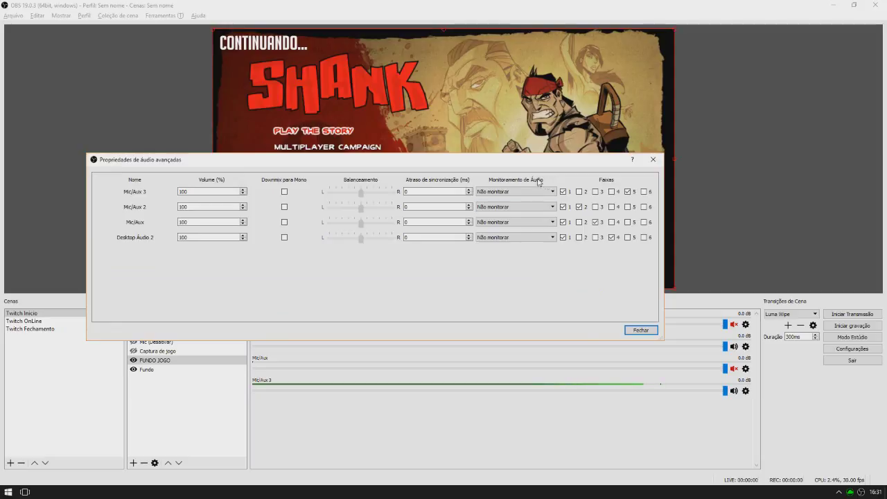
click(638, 331)
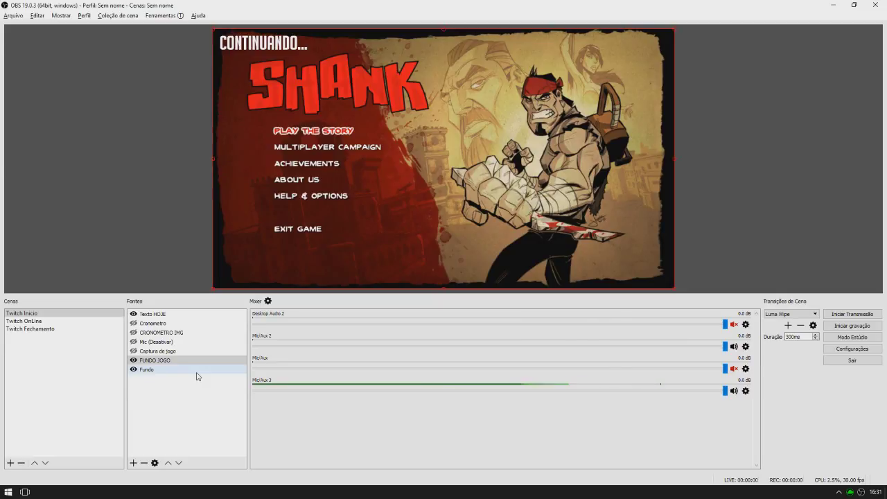
Switch to the Twitch OnLine scene and look through its list of sources
click(181, 270)
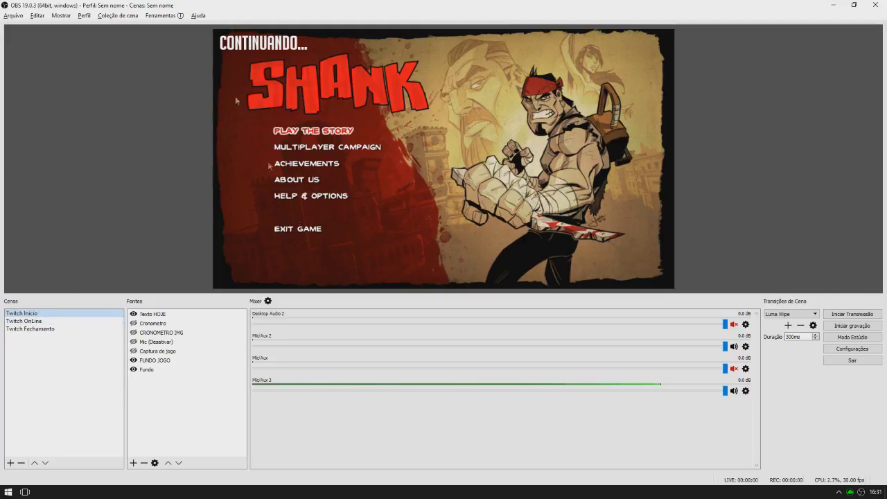
click(38, 322)
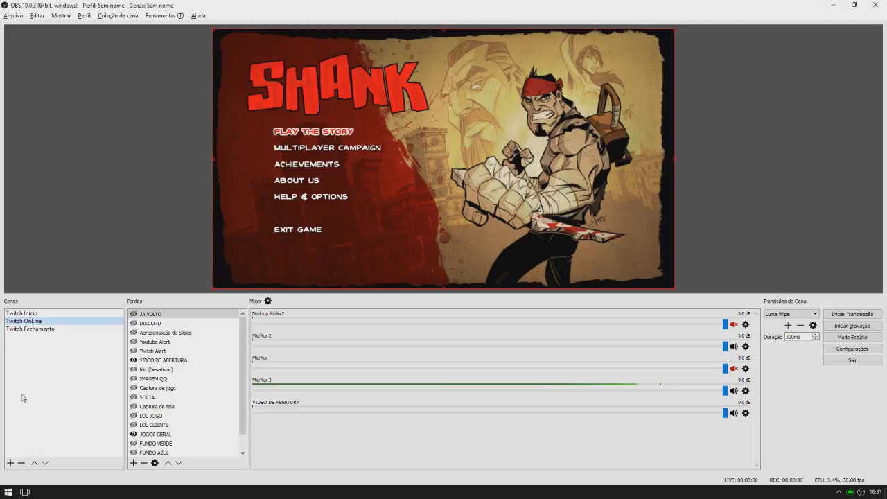
scroll(156, 346, down, 1)
scroll(154, 339, up, 1)
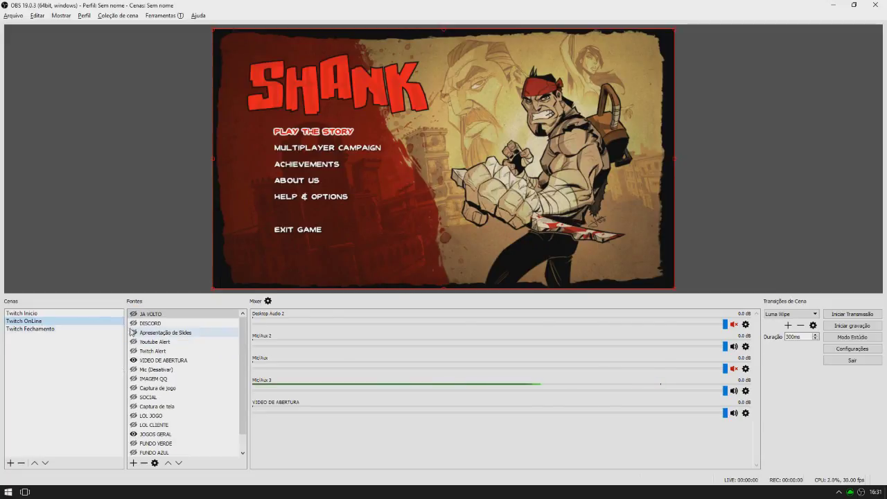
scroll(153, 332, down, 1)
scroll(170, 456, up, 1)
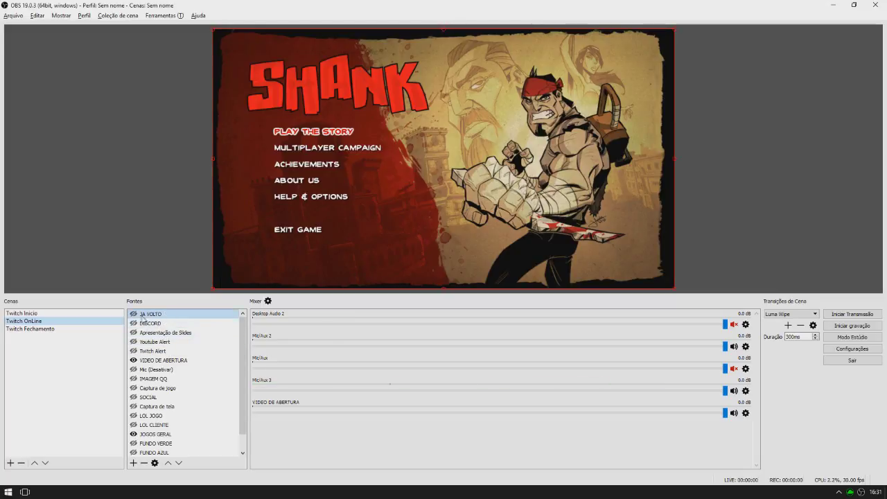
Toggle the visibility of the JA VOLTO source on and off in the Twitch OnLine scene
click(134, 313)
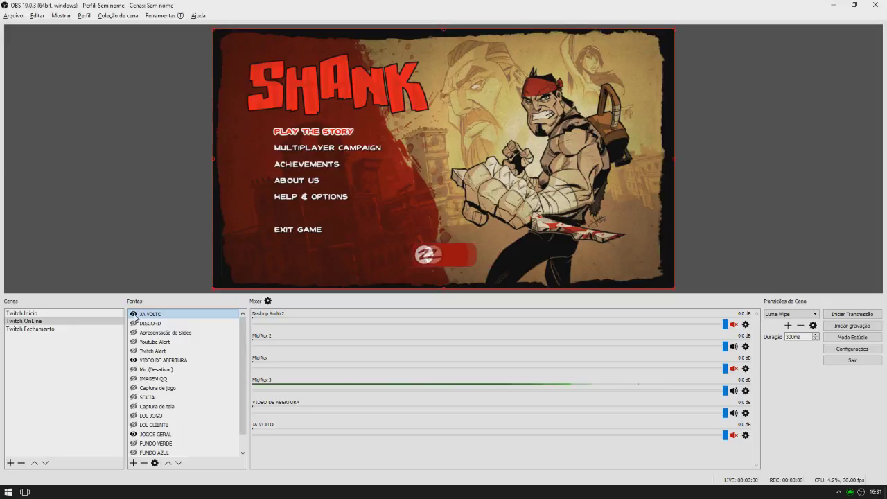
click(134, 315)
scroll(156, 339, down, 1)
scroll(166, 352, up, 1)
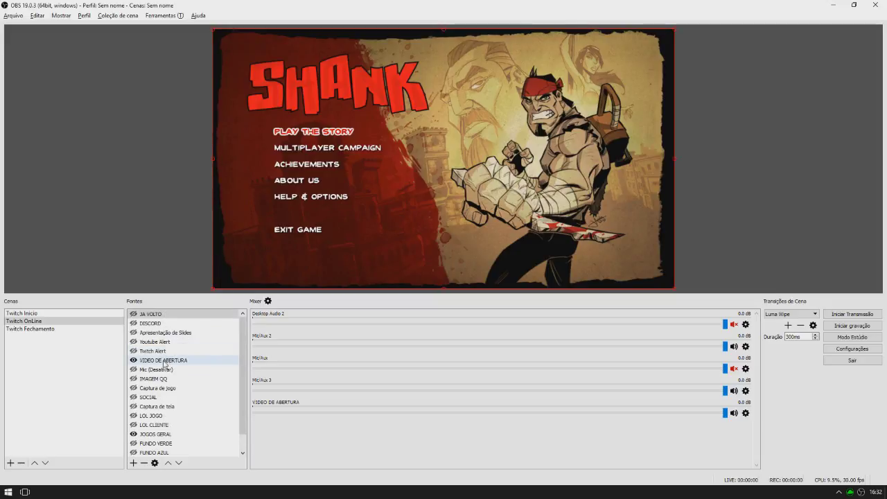
Select the VIDEO DE ABERTURA source, then review the JOGOS GERAL source's window capture properties and close them without changes
click(164, 362)
scroll(149, 363, down, 1)
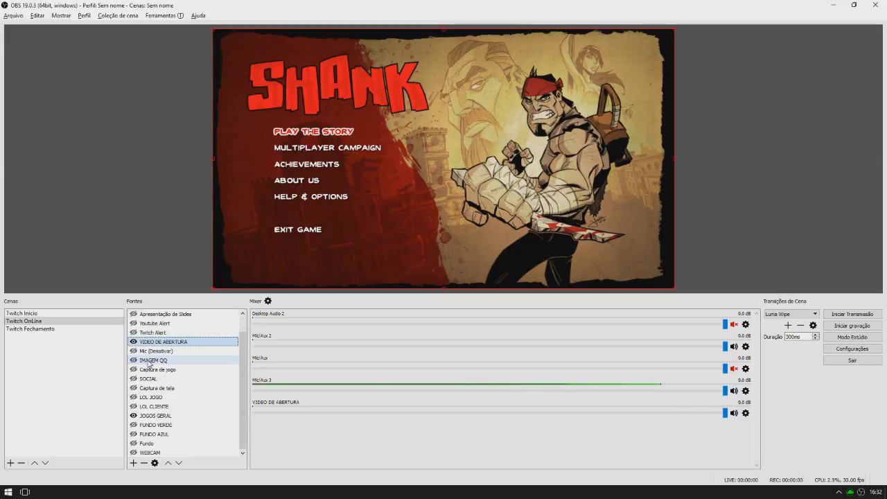
click(154, 416)
double_click(154, 416)
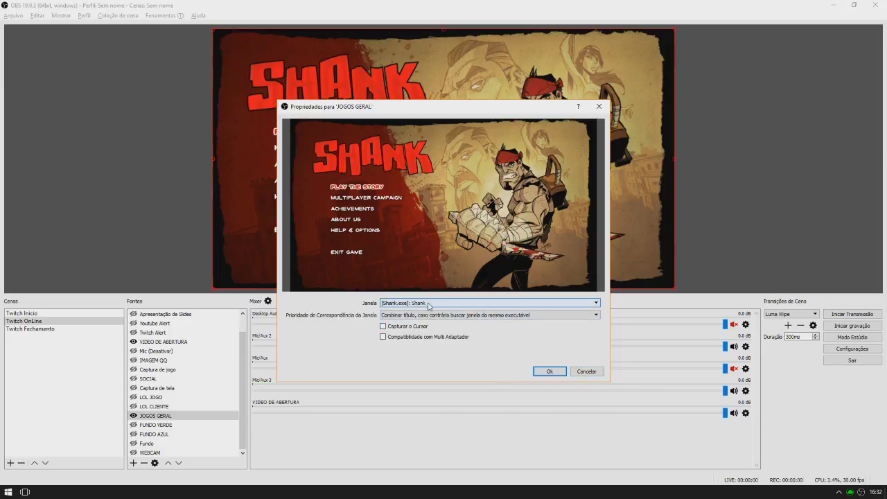
click(580, 371)
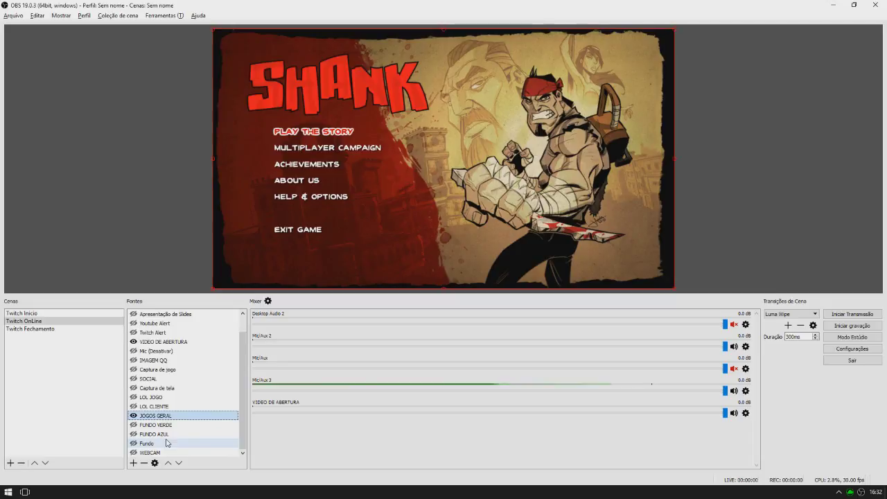
Hide JOGOS GERAL, preview the FUNDO VERDE and FUNDO AZUL sources one after the other, and show JOGOS GERAL again
click(134, 415)
click(134, 425)
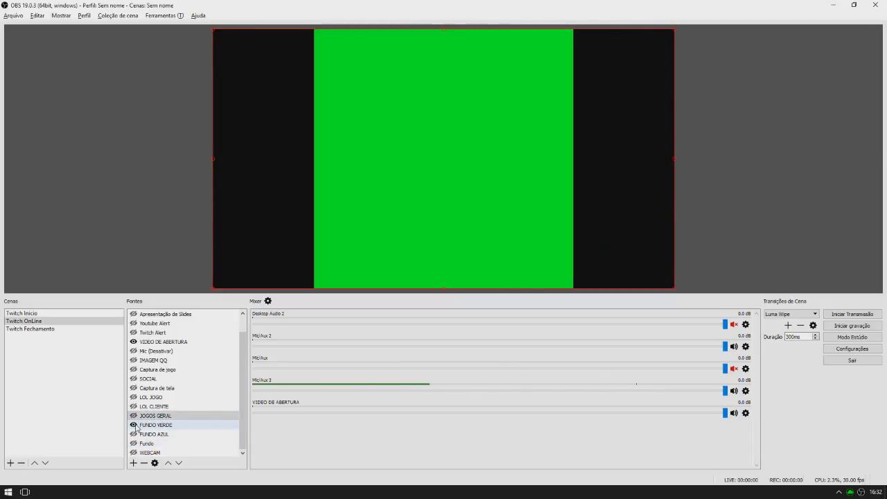
click(134, 425)
click(134, 434)
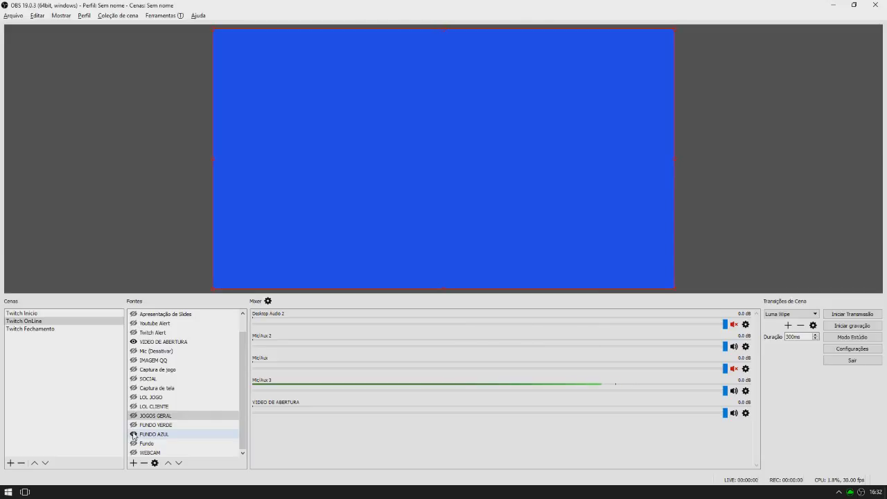
click(134, 434)
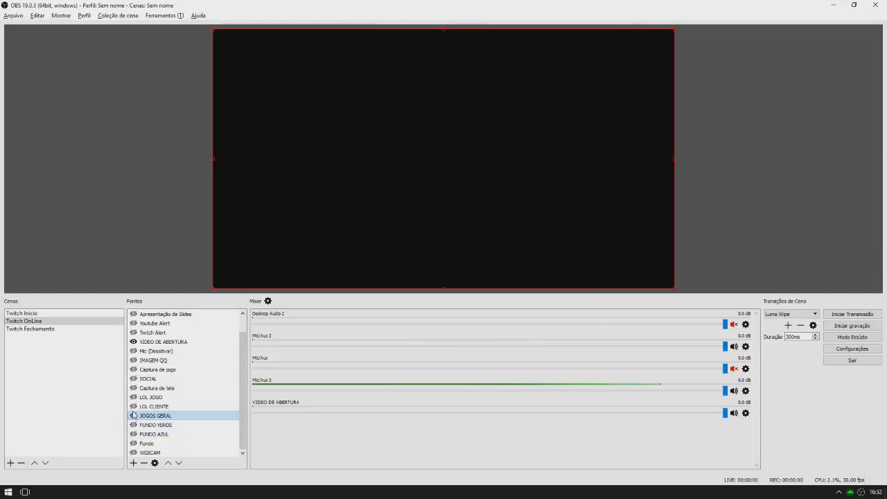
click(134, 415)
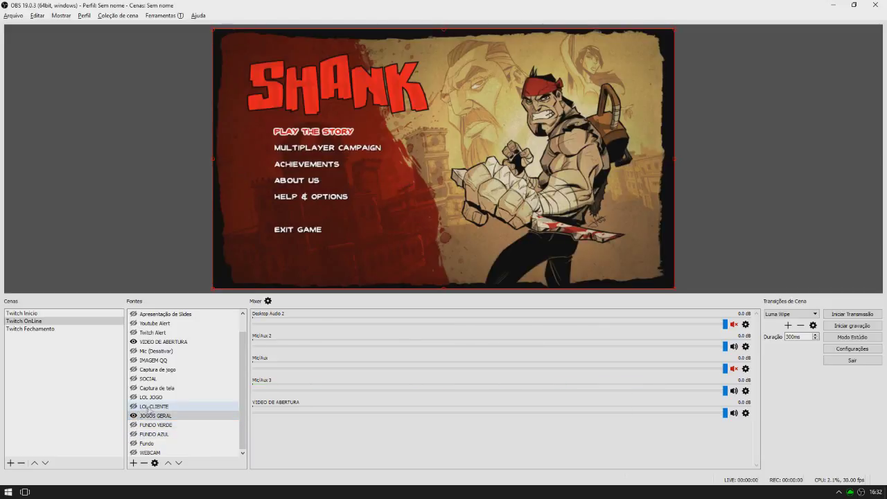
Select the LOL JOGO source and look over it, LOL CLIENTE and the remaining sources of the Twitch OnLine scene
click(155, 399)
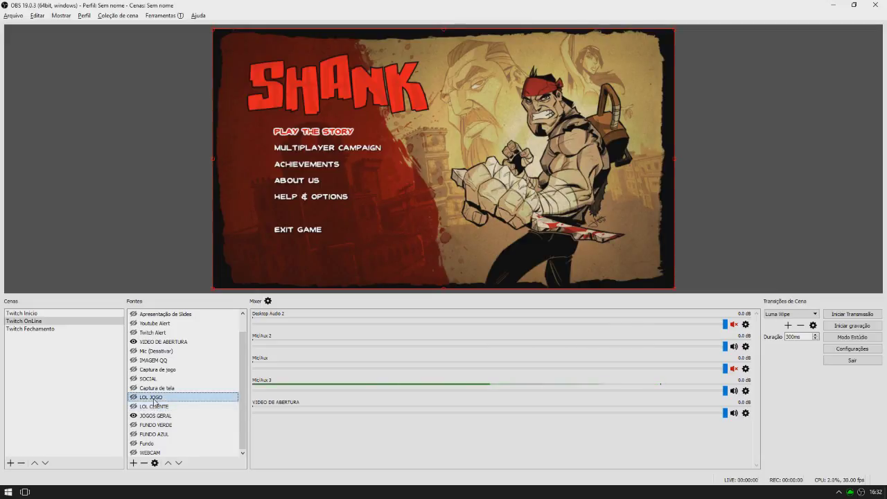
click(157, 407)
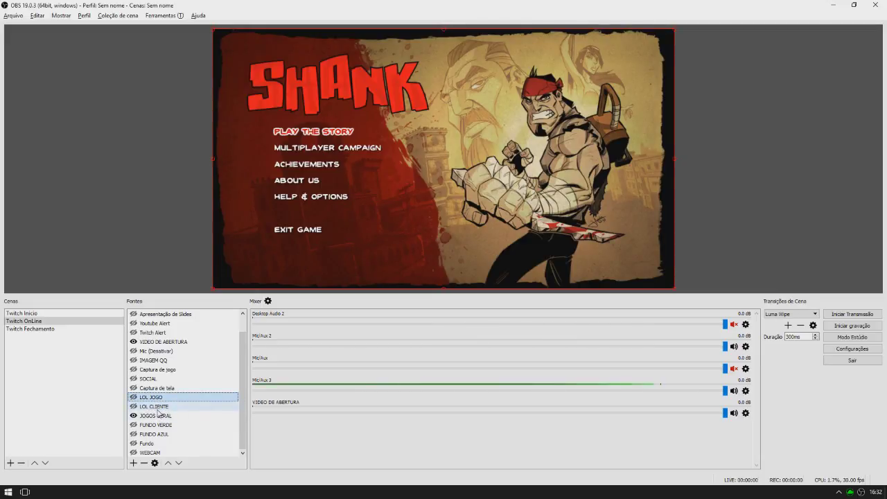
click(158, 400)
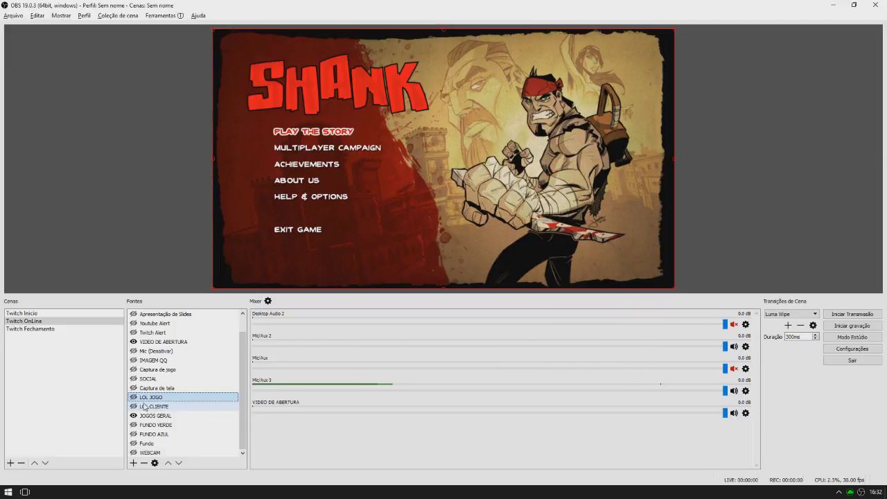
scroll(135, 382, up, 1)
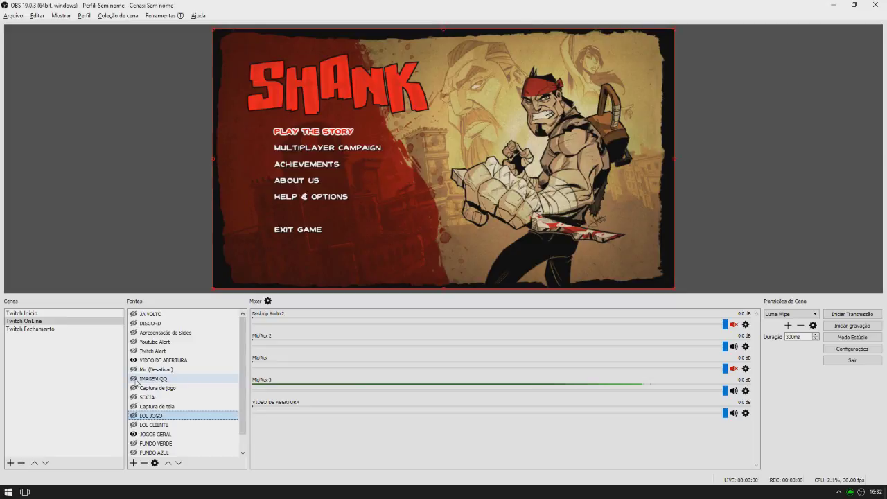
scroll(160, 400, down, 1)
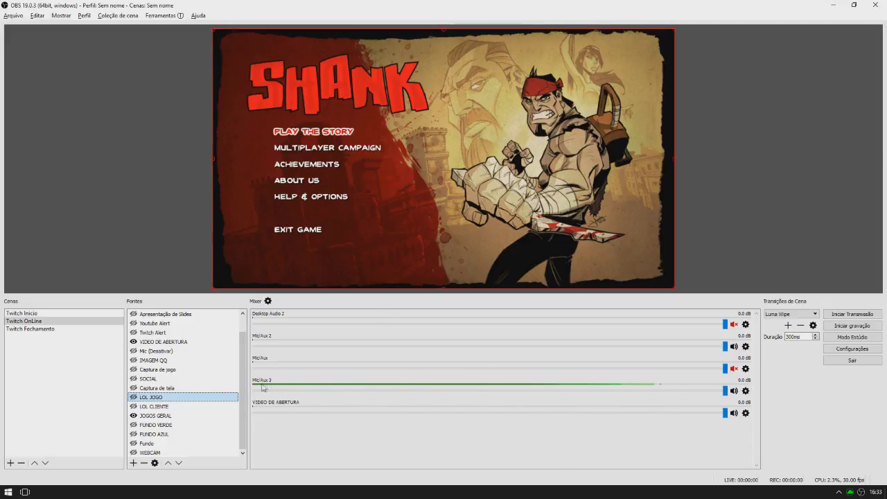
Check the device assigned in the Mic/Aux 3 properties and close them without changes
click(746, 391)
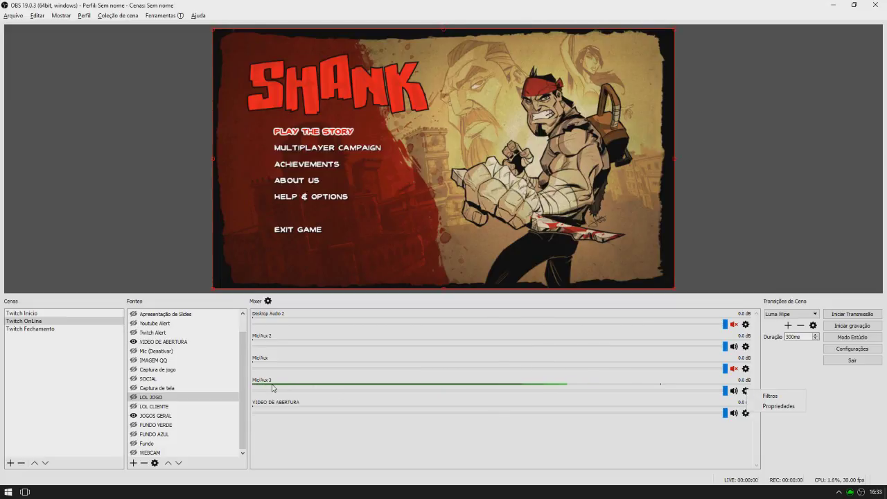
click(778, 406)
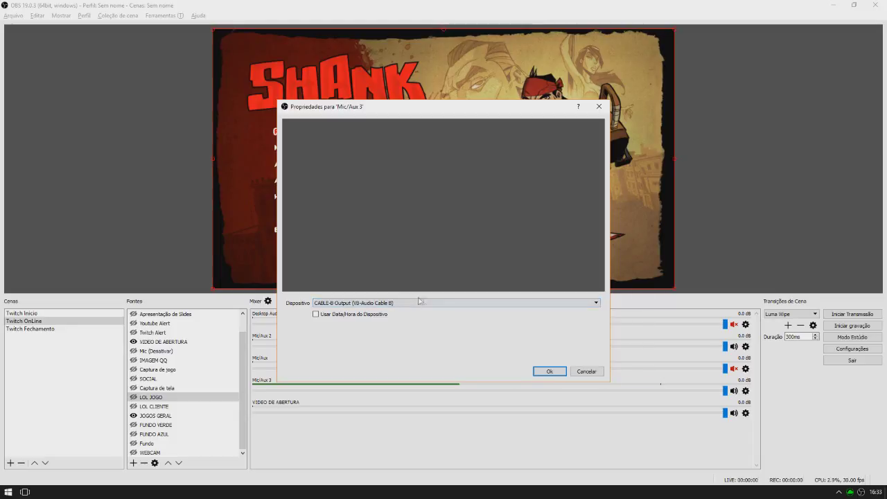
click(586, 371)
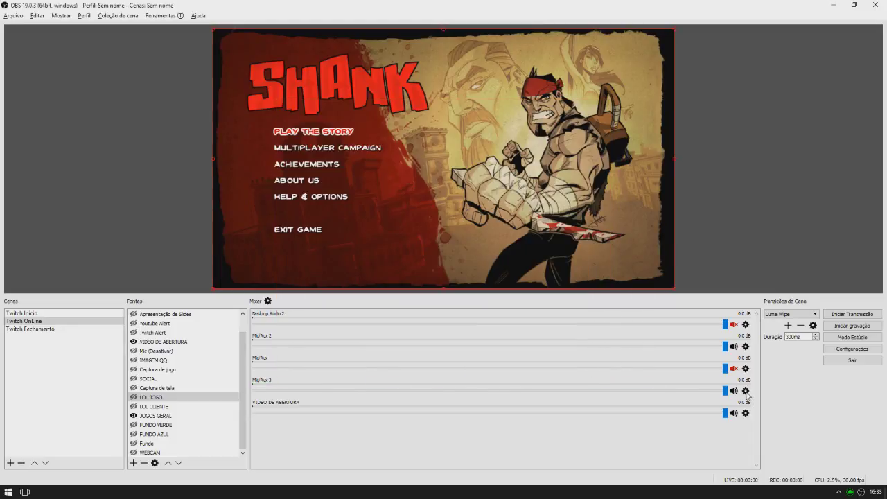
Open the audio filters of Mic/Aux 3 and review the settings of Filtro de Ruído and Ganho
click(745, 390)
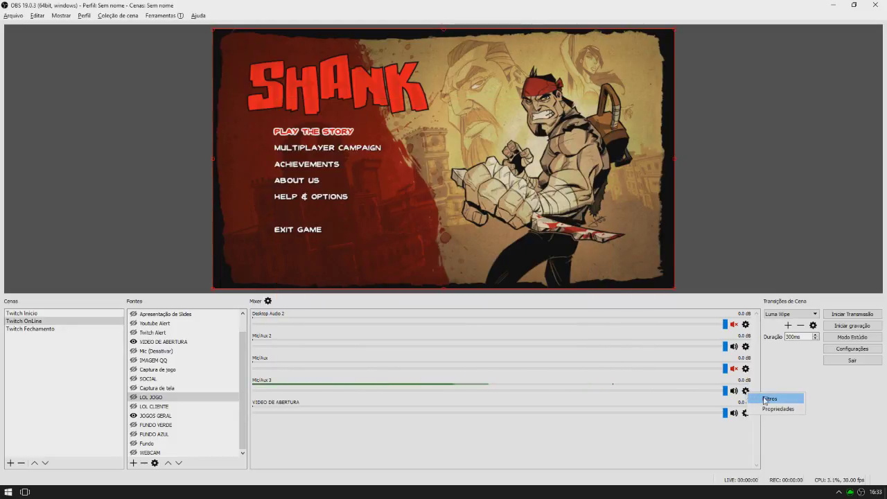
click(766, 388)
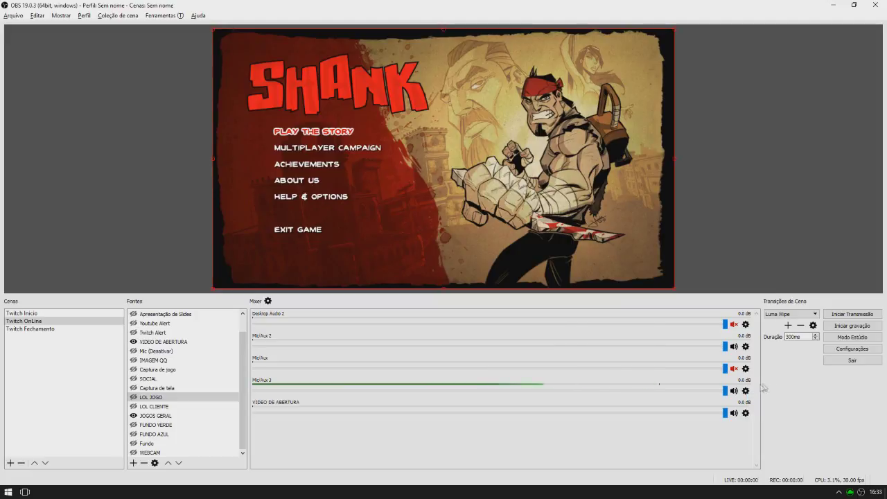
click(746, 391)
click(762, 394)
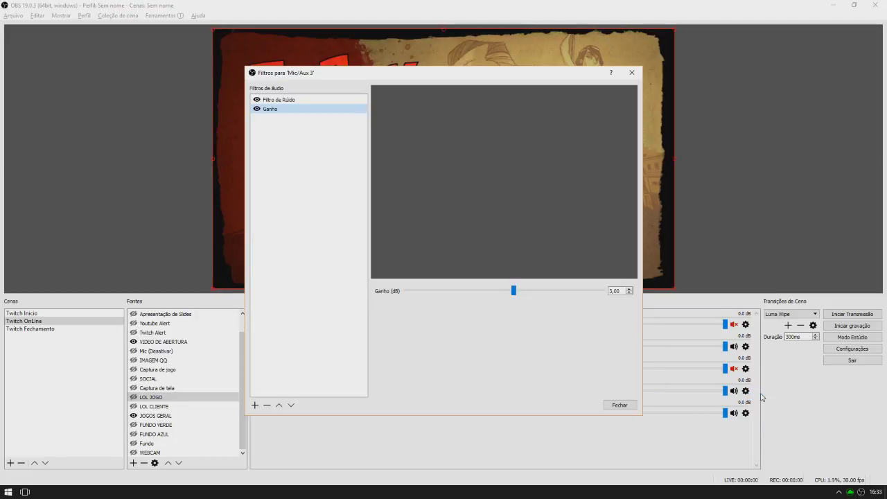
click(278, 99)
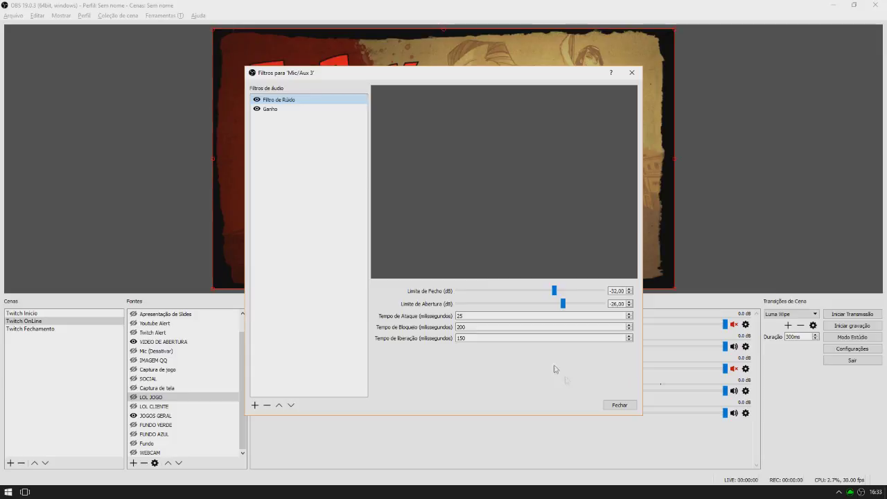
click(273, 111)
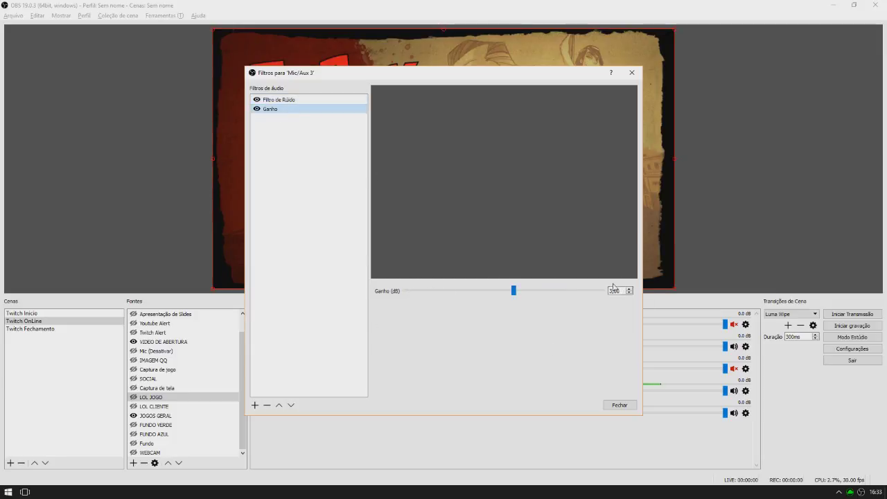
Go over the Filtro de Ruído and Ganho settings of Mic/Aux 3 again, ending on Filtro de Ruído, and close the filters
click(612, 401)
click(338, 101)
click(322, 109)
click(325, 99)
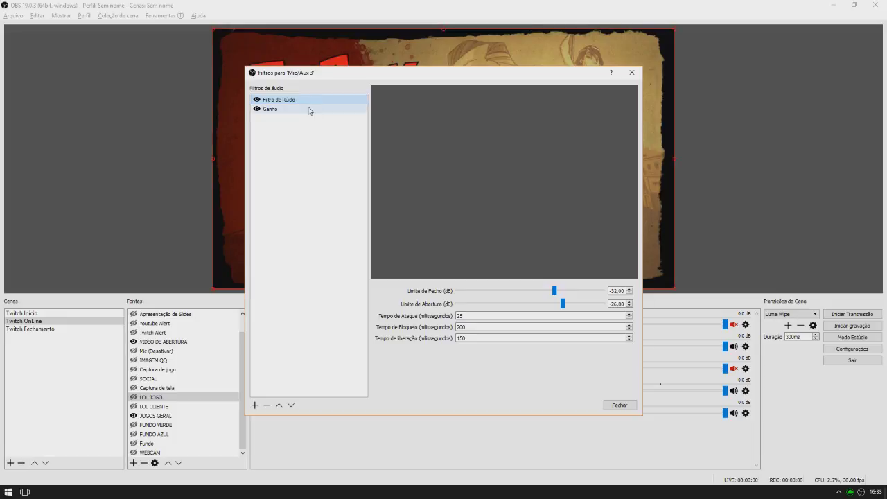
click(309, 110)
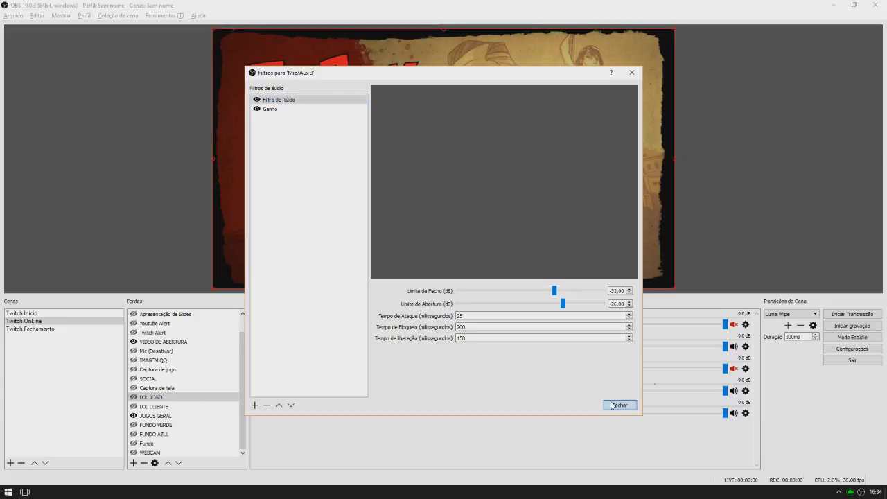
click(270, 109)
click(271, 100)
click(612, 407)
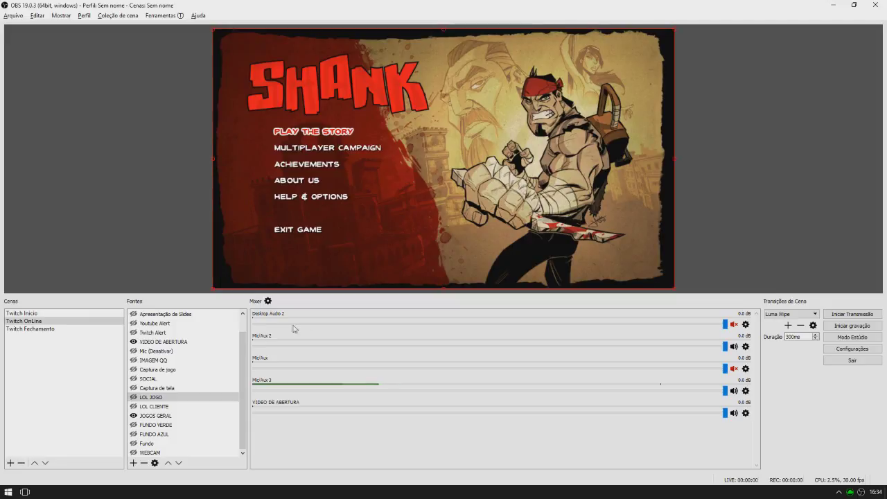
Check the device assigned in the Mic/Aux 2 properties and close them without changes
click(746, 346)
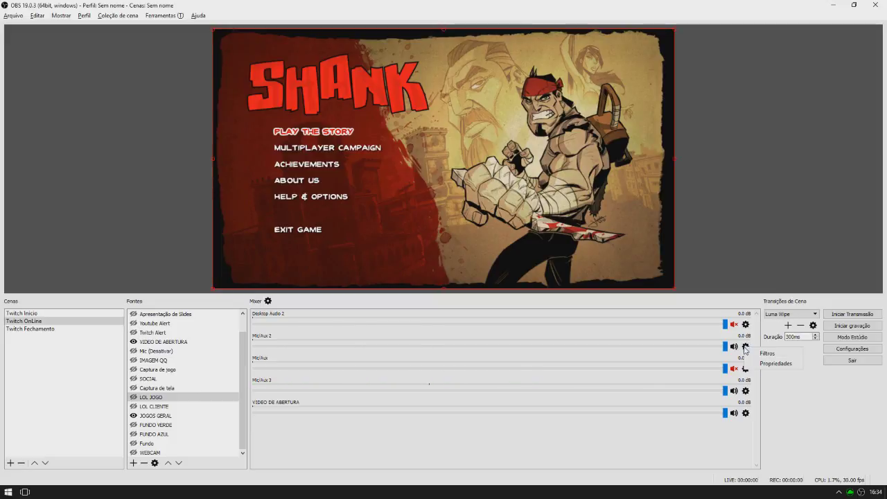
click(775, 363)
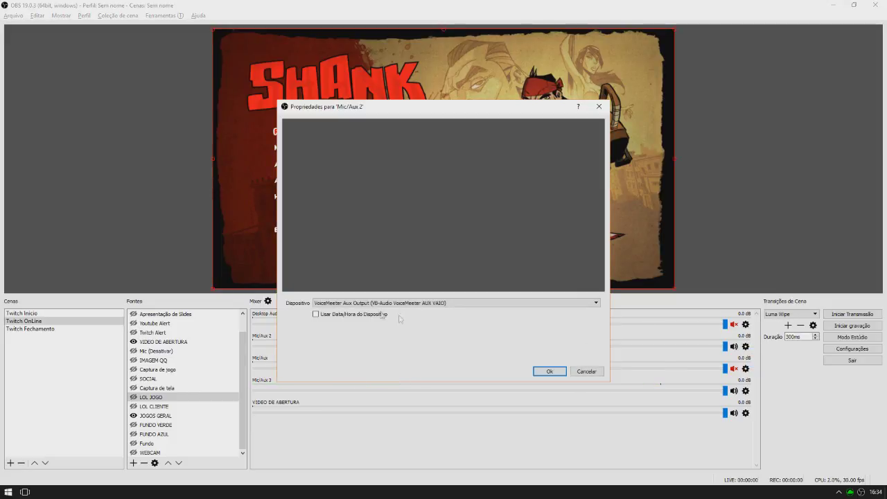
click(575, 375)
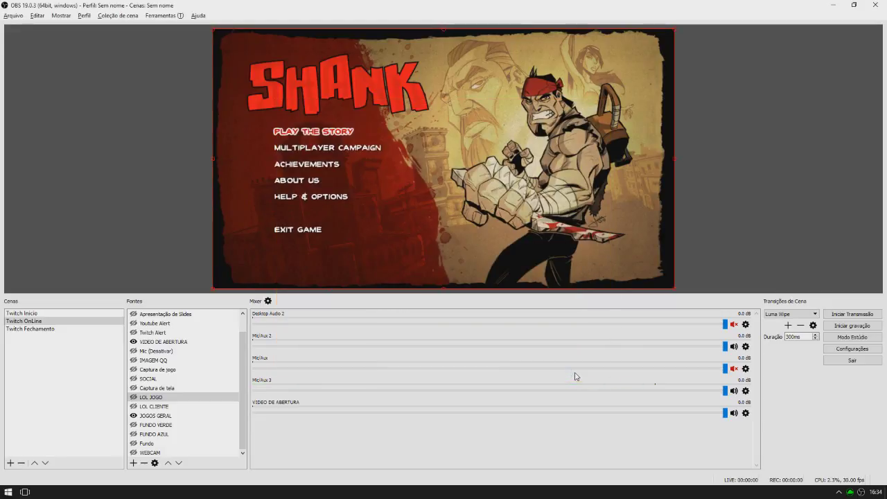
click(734, 346)
Open the advanced audio properties, enlarge the window to show all six tracks, review the track assignments and close it
click(267, 301)
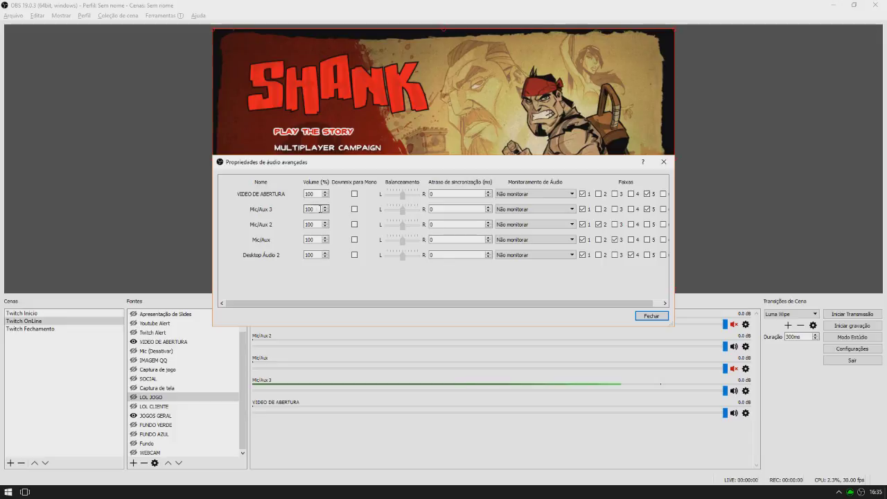
drag(504, 164, 381, 136)
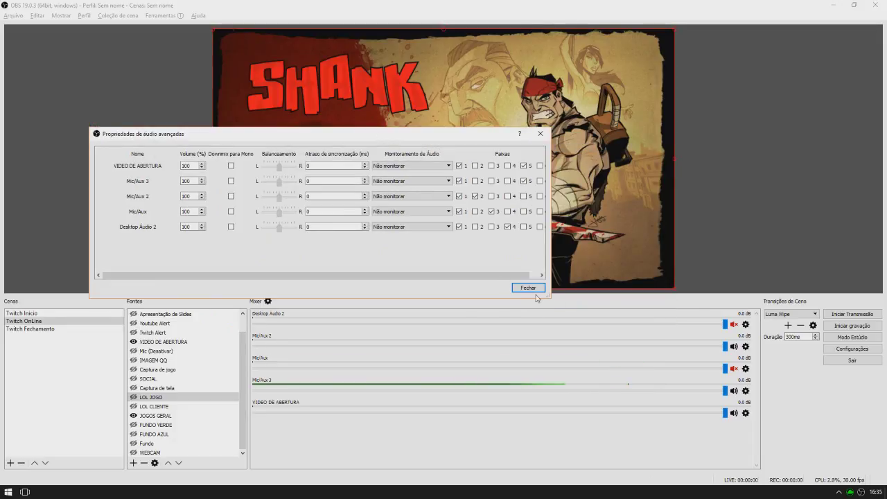
drag(548, 294, 617, 322)
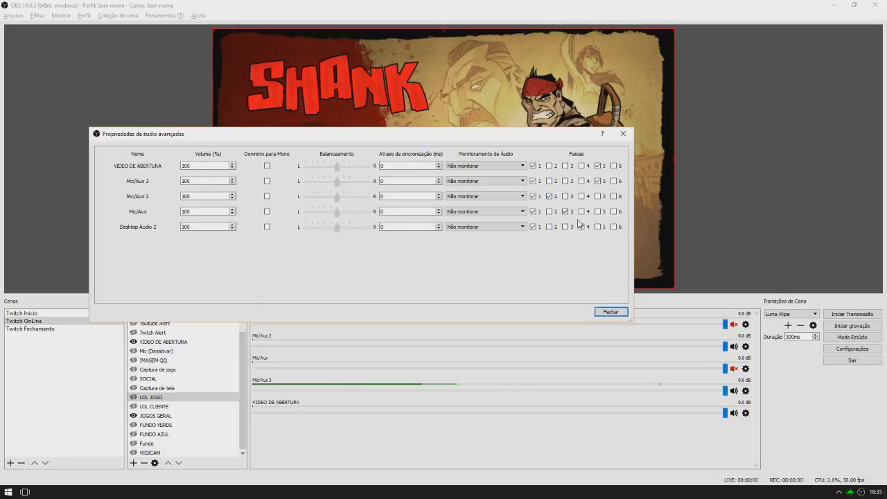
click(615, 313)
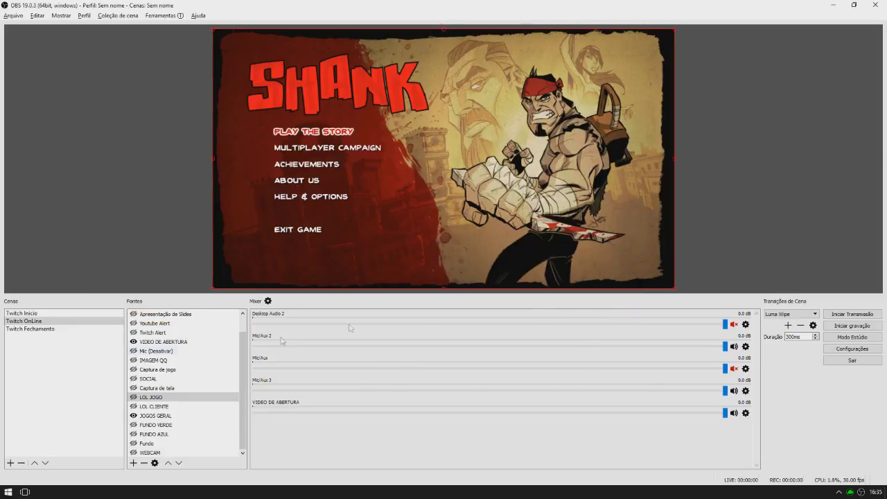
View the Twitch Fechamento scene and its closing video source, and switch to the Twitch Inicio scene
click(32, 329)
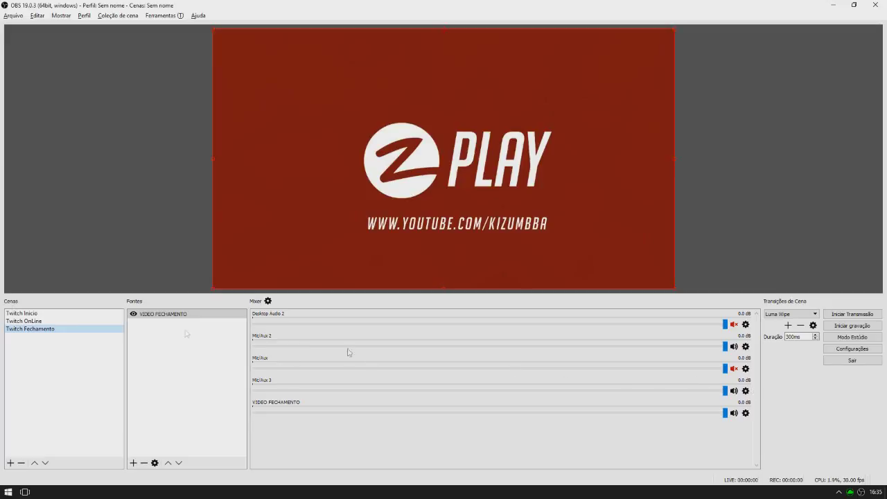
click(33, 314)
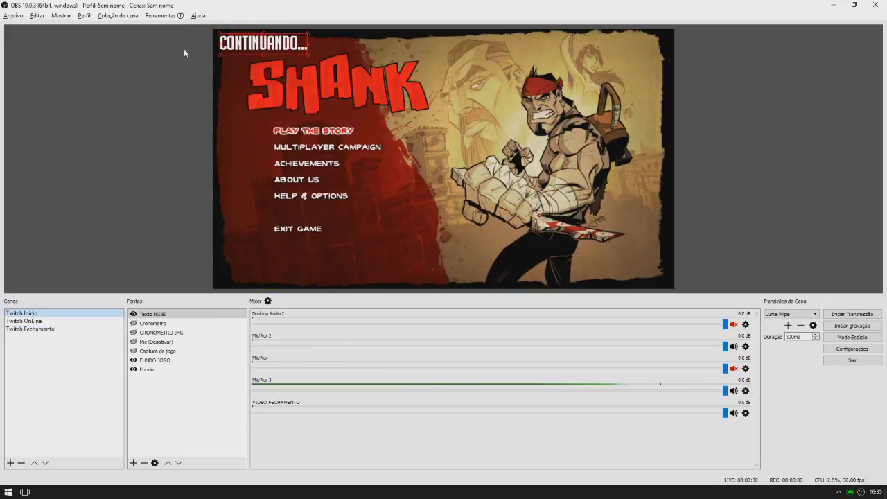